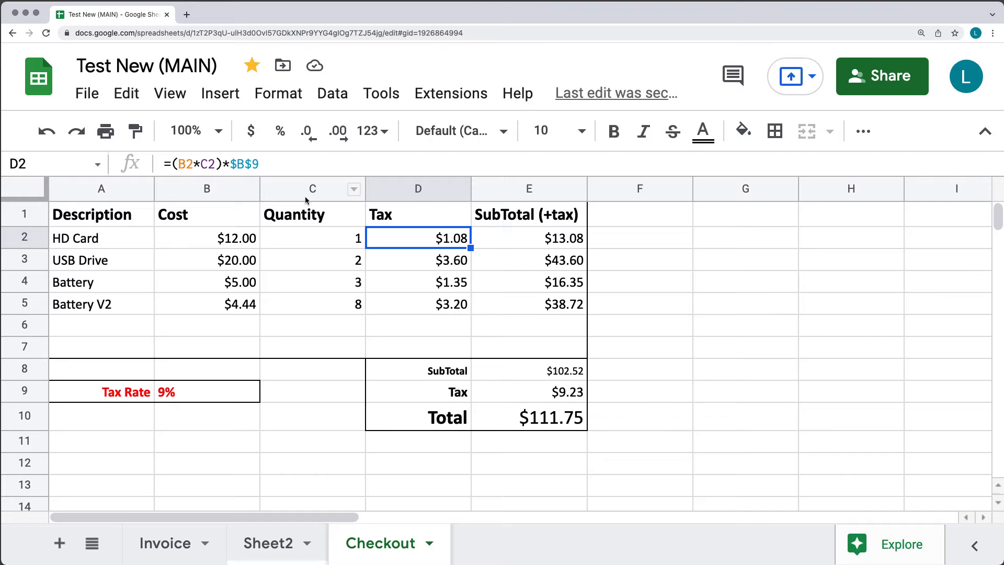
Step: Inspect the Tax formulas for the USB Drive and Battery rows, and the tax rate cell B9 they reference
{"action": "left_click", "coordinate": [429, 262]}
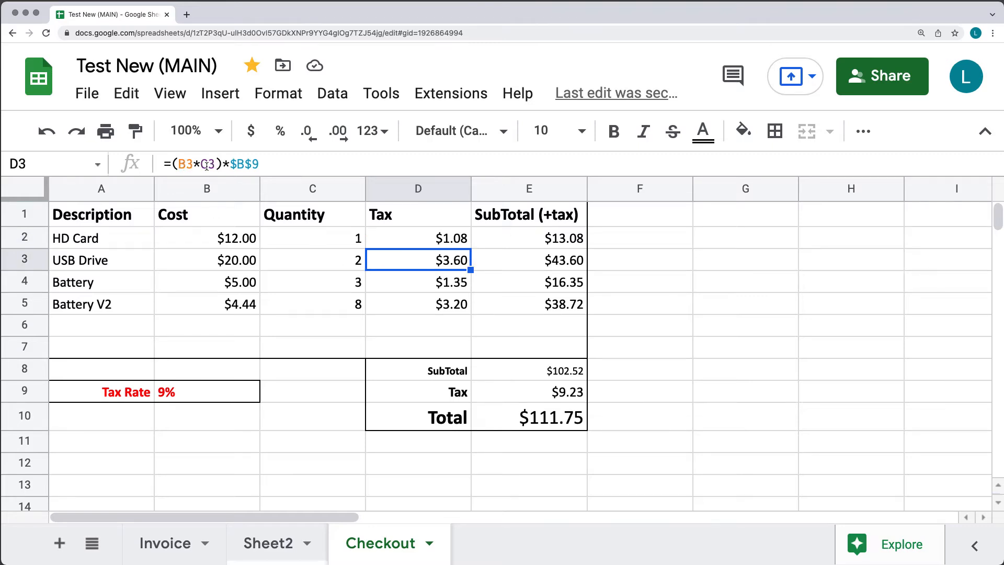
{"action": "left_click", "coordinate": [444, 289]}
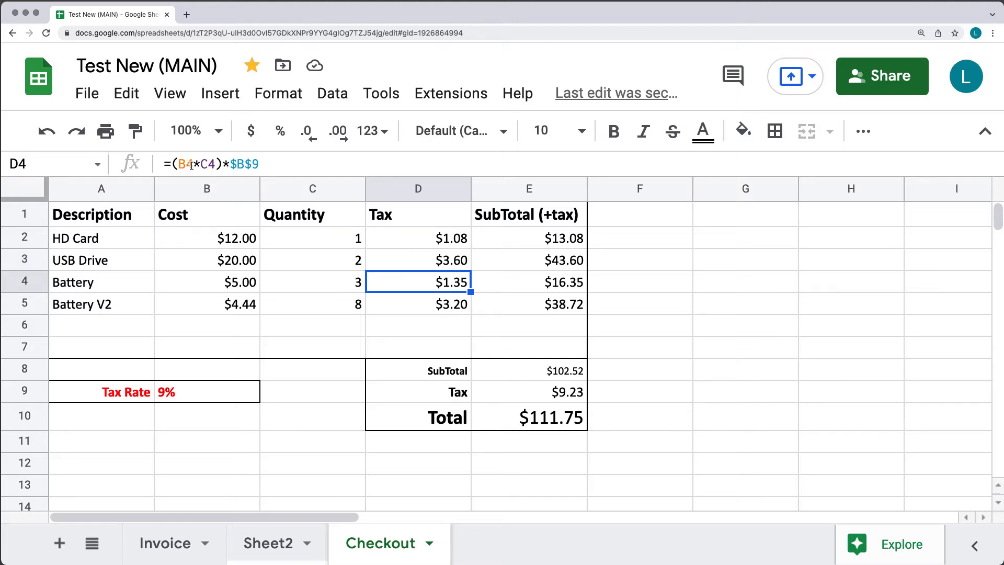
{"action": "left_click", "coordinate": [184, 397]}
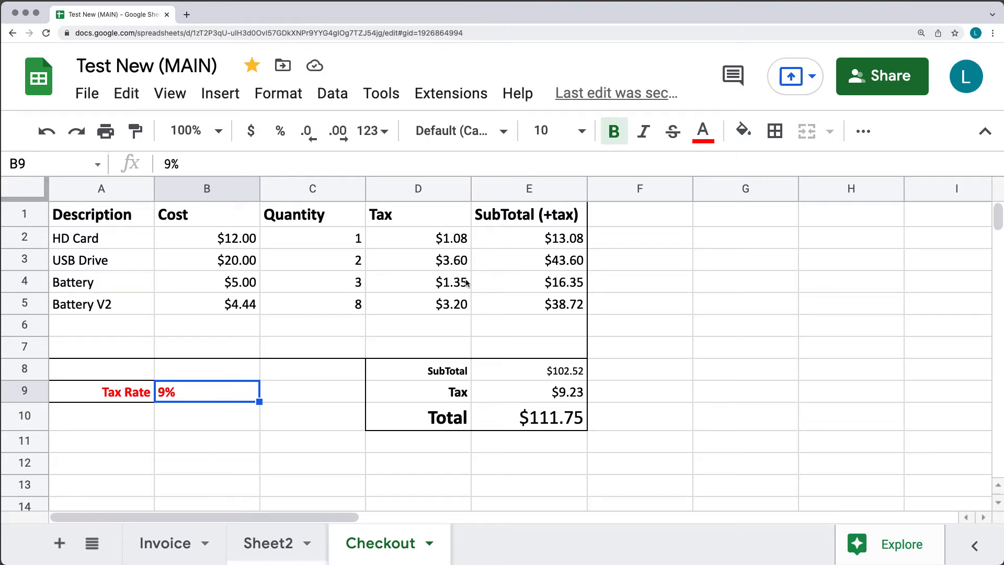
Step: Fill the Tax formula from D2 down to D7 and examine the (B3*C3) part of the formula in D3
{"action": "left_click", "coordinate": [438, 240]}
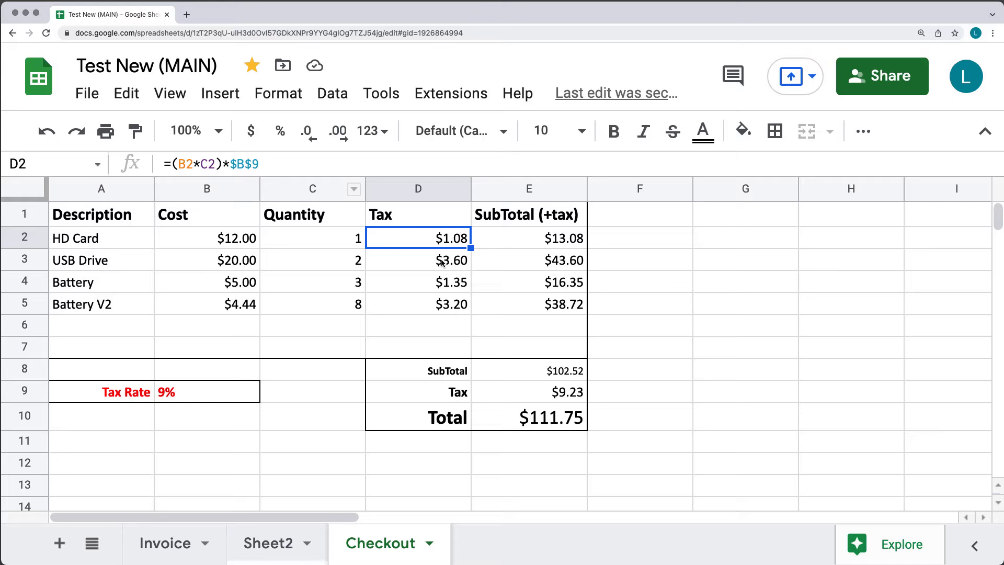
{"action": "left_click_drag", "start_coordinate": [469, 248], "coordinate": [468, 348]}
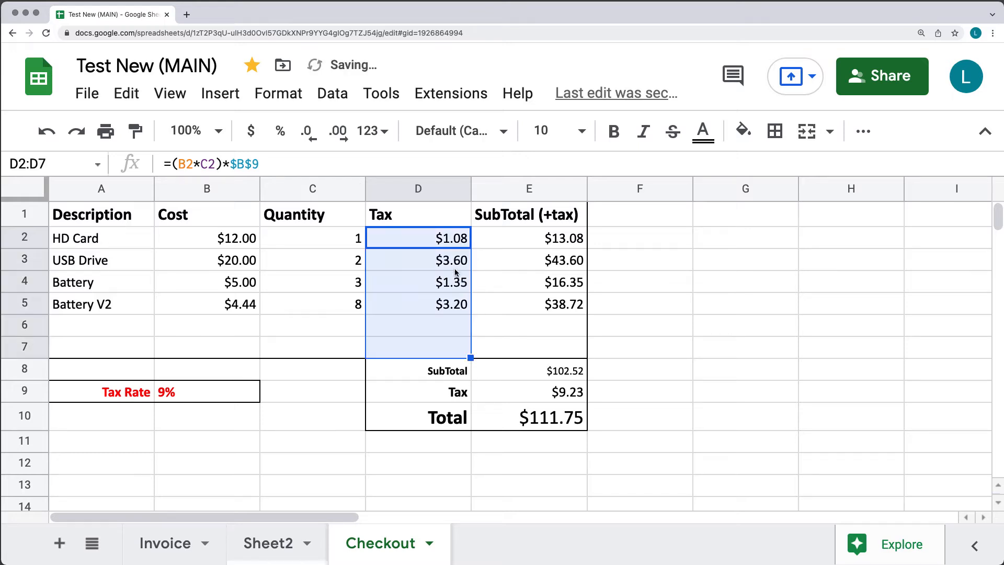
{"action": "left_click", "coordinate": [453, 265]}
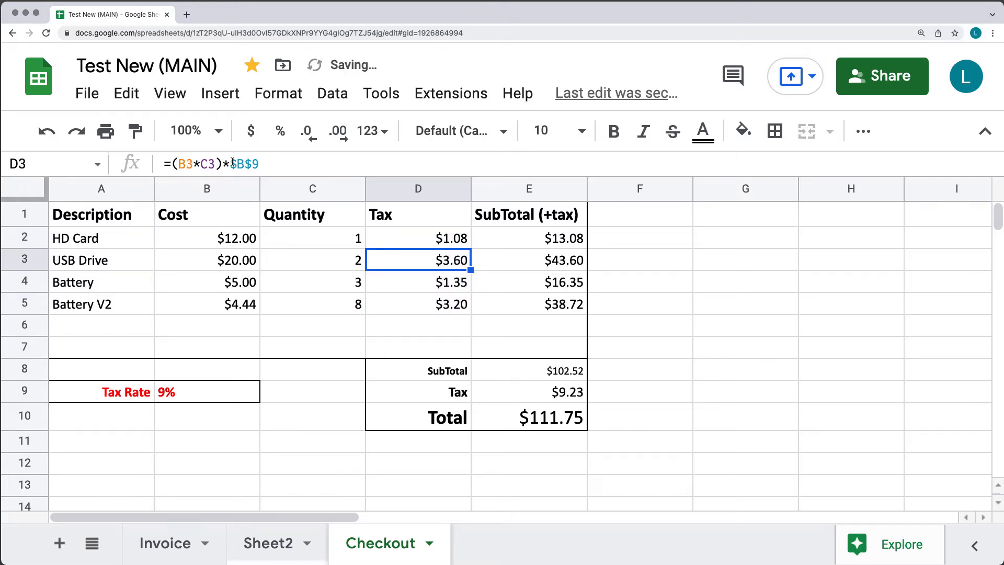
{"action": "left_click", "coordinate": [289, 163]}
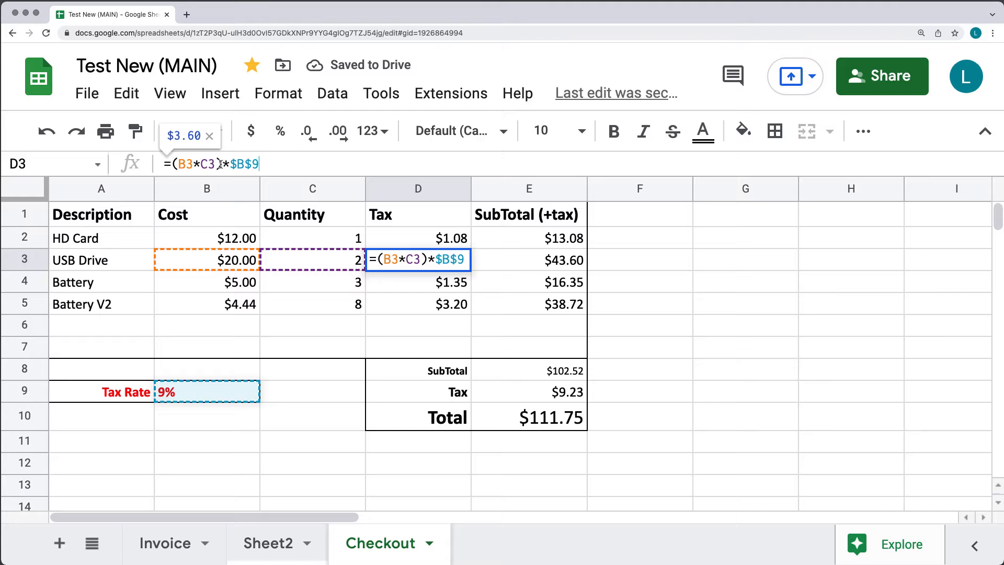
{"action": "left_click_drag", "start_coordinate": [222, 163], "coordinate": [174, 162]}
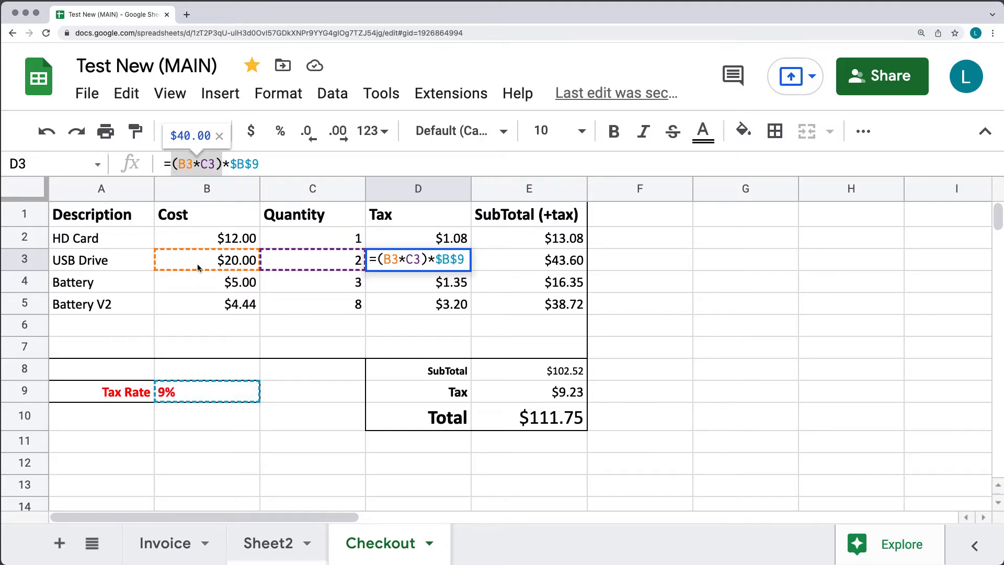
{"action": "left_click", "coordinate": [275, 389]}
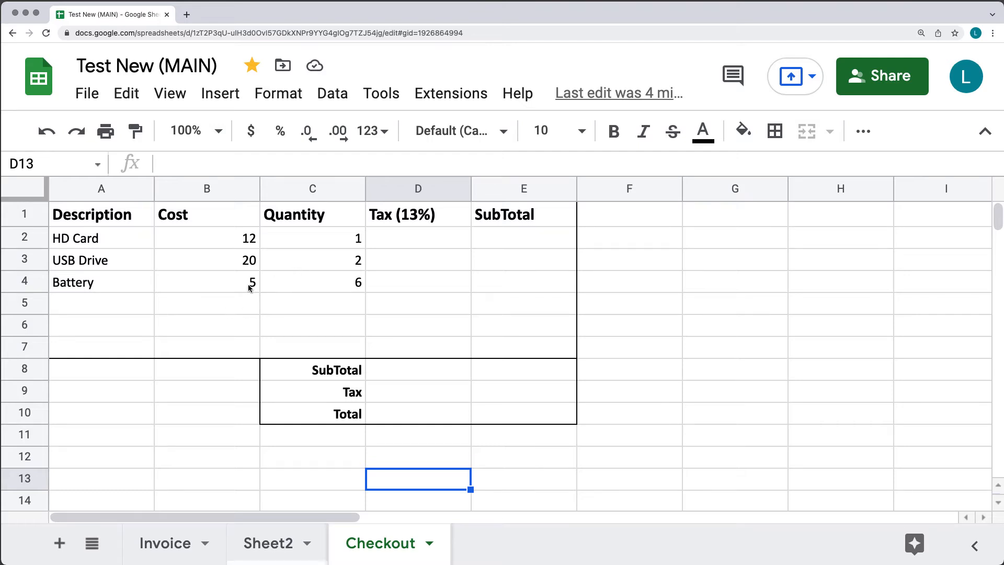
Step: Enter the label Tax Rate in A9 and the value 13% in B9
{"action": "left_click", "coordinate": [230, 242]}
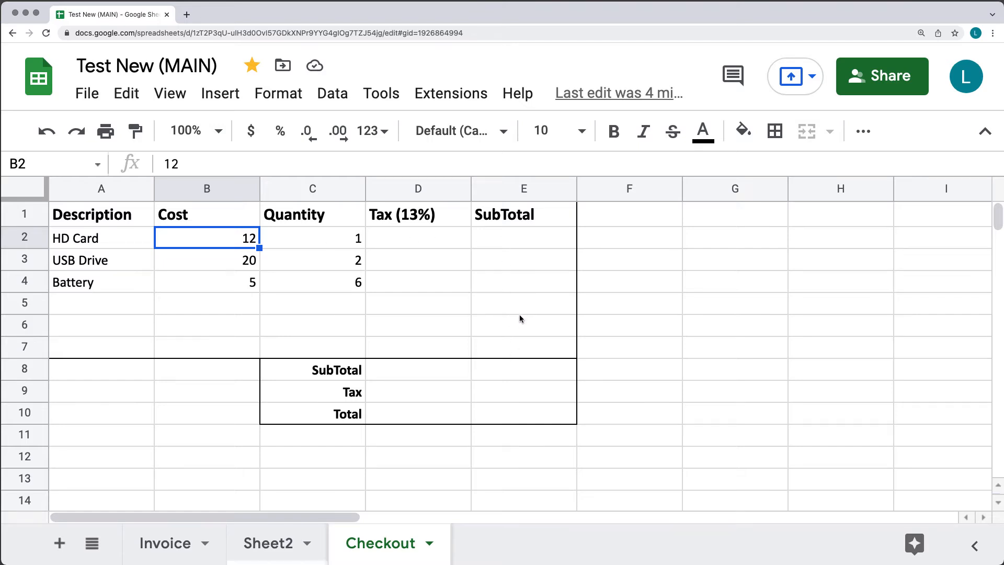
{"action": "left_click", "coordinate": [313, 327]}
{"action": "left_click", "coordinate": [111, 398]}
{"action": "type", "text": "Tax Rate"}
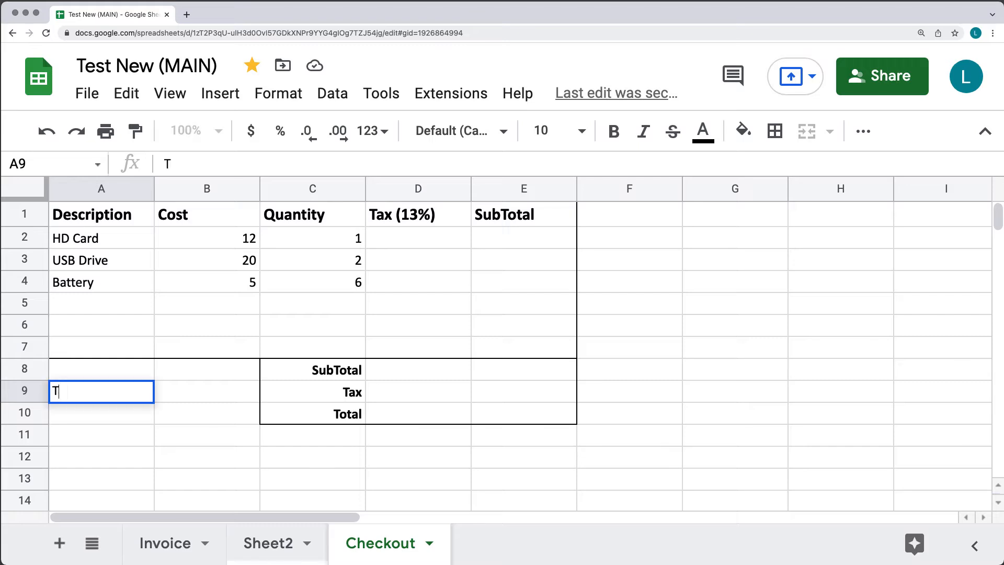
{"action": "key", "text": "Tab"}
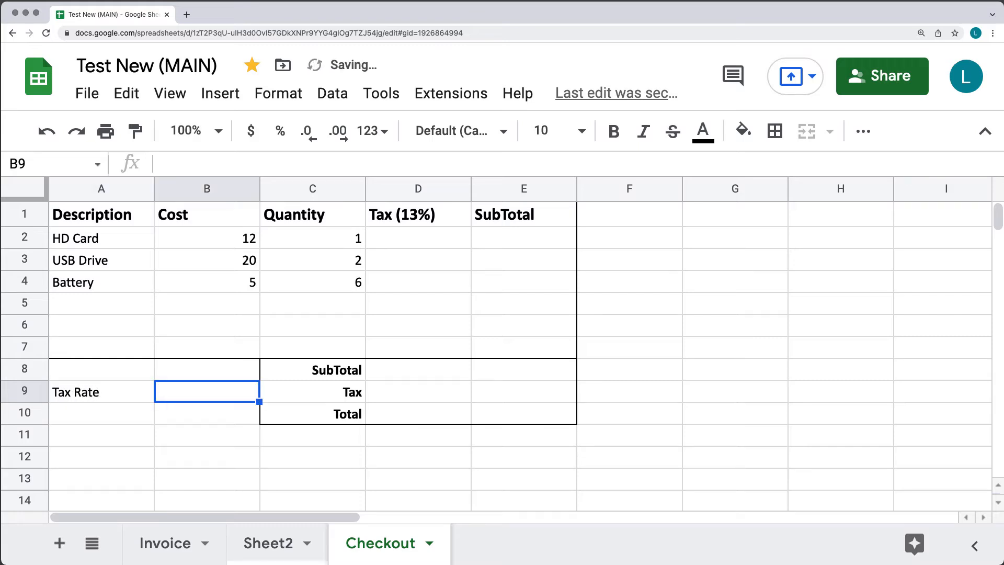
{"action": "type", "text": "13"}
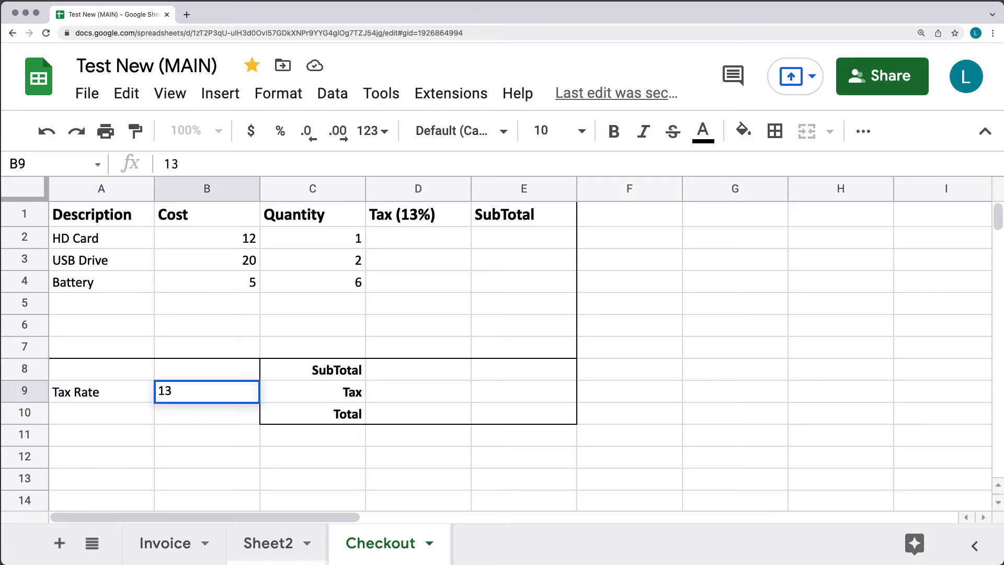
{"action": "type", "text": "%"}
{"action": "left_click", "coordinate": [203, 437]}
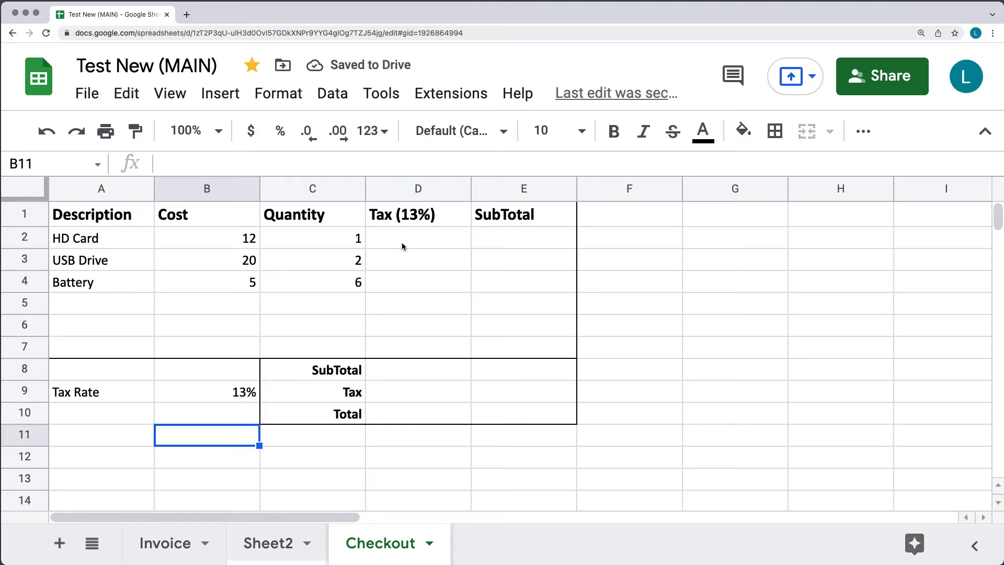
Step: Enter =(B2*C2) as the SubTotal in E2 and accept the suggested autofill for E3:E4
{"action": "left_click", "coordinate": [497, 240]}
{"action": "left_click", "coordinate": [273, 162]}
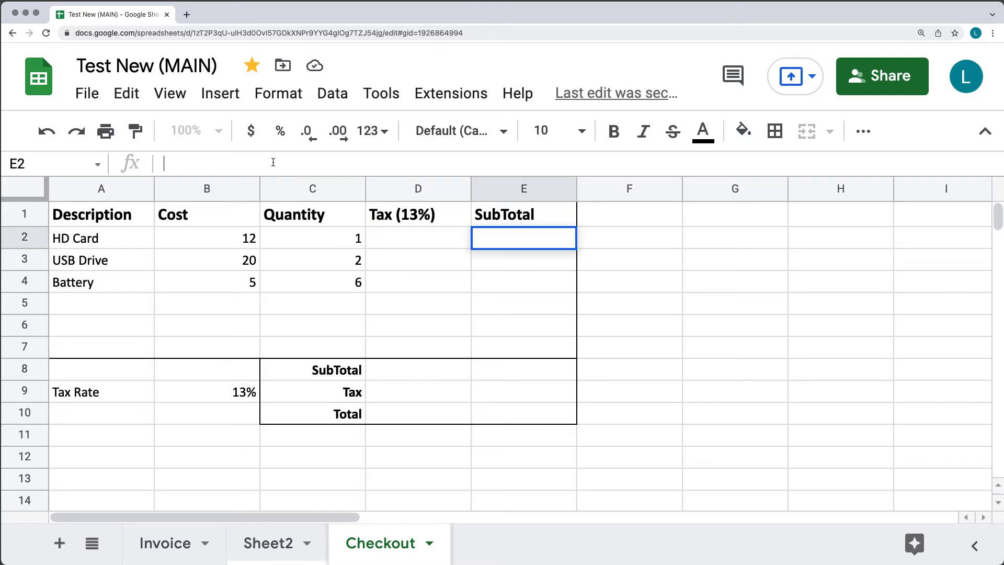
{"action": "type", "text": "=SUM(B2:C2)"}
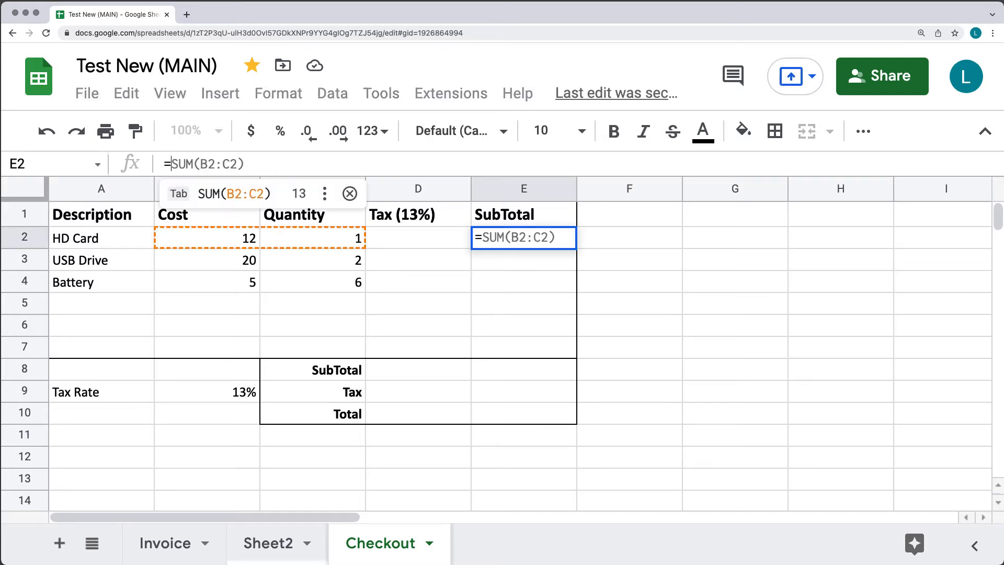
{"action": "key", "text": "BackSpace"}
{"action": "key", "text": "BackSpace"}
{"action": "key", "text": "BackSpace"}
{"action": "key", "text": "BackSpace"}
{"action": "key", "text": "BackSpace"}
{"action": "key", "text": "BackSpace"}
{"action": "key", "text": "BackSpace"}
{"action": "key", "text": "BackSpace"}
{"action": "key", "text": "BackSpace"}
{"action": "key", "text": "BackSpace"}
{"action": "type", "text": "(B2"}
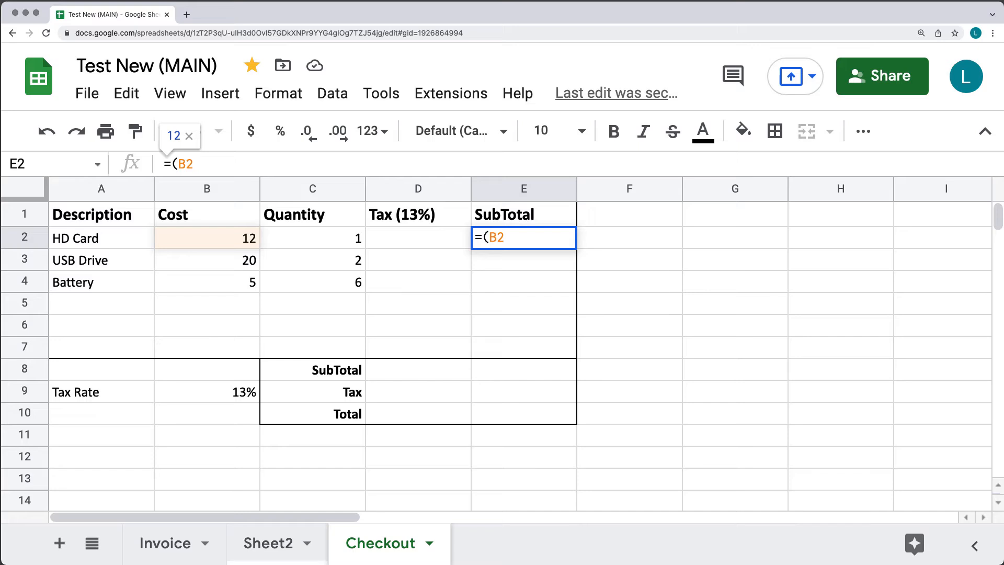
{"action": "type", "text": "*C"}
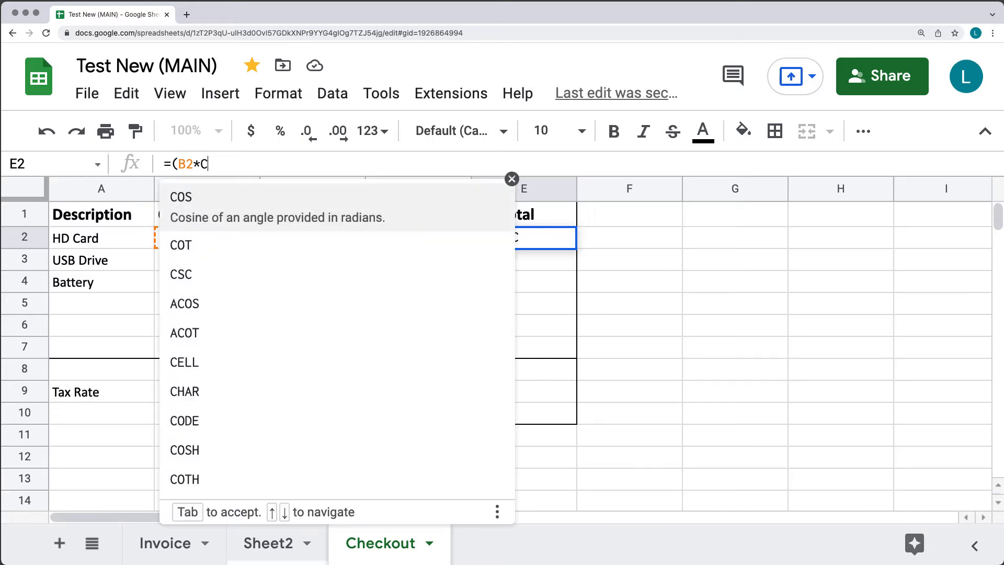
{"action": "type", "text": "2)"}
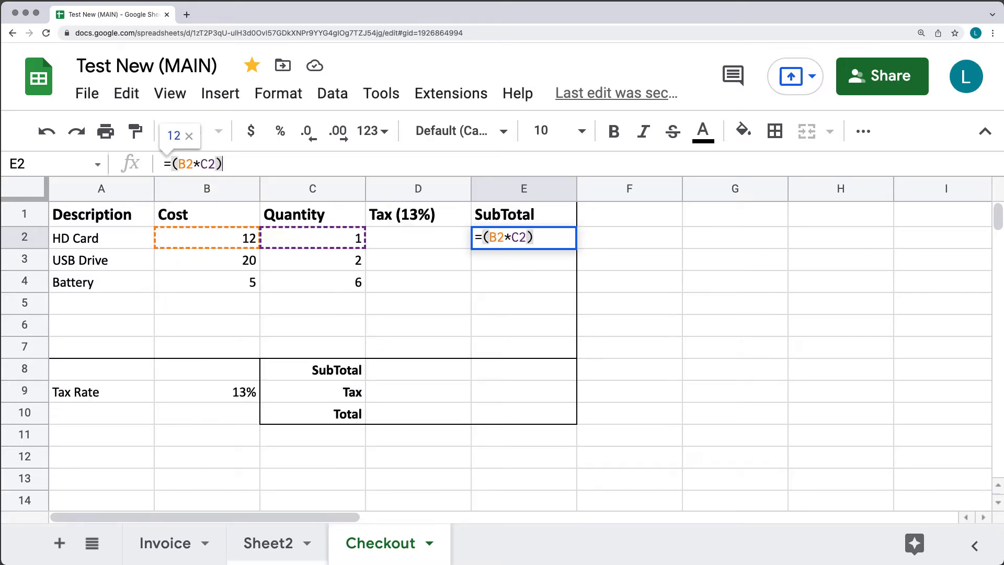
{"action": "key", "text": "Return"}
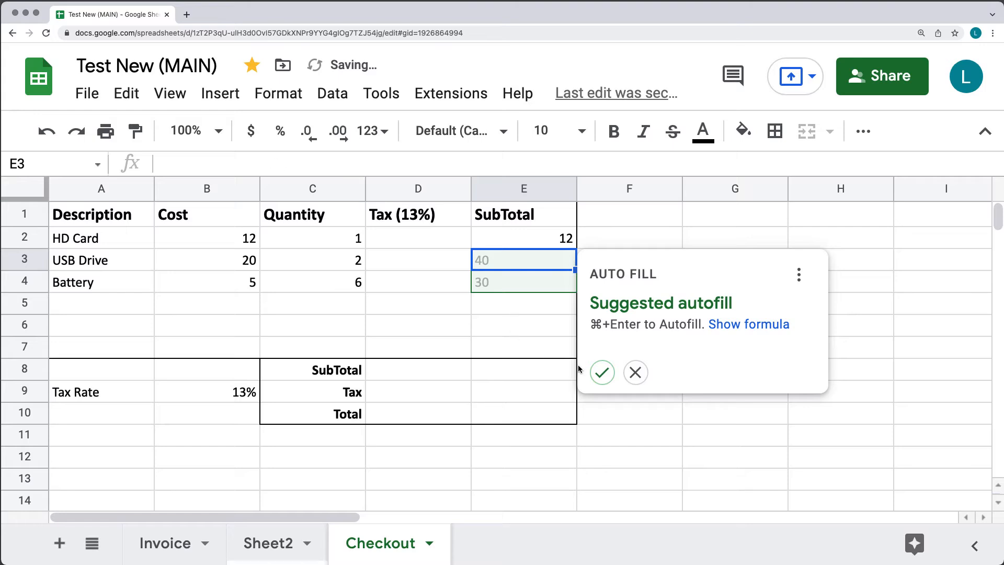
{"action": "left_click", "coordinate": [602, 372]}
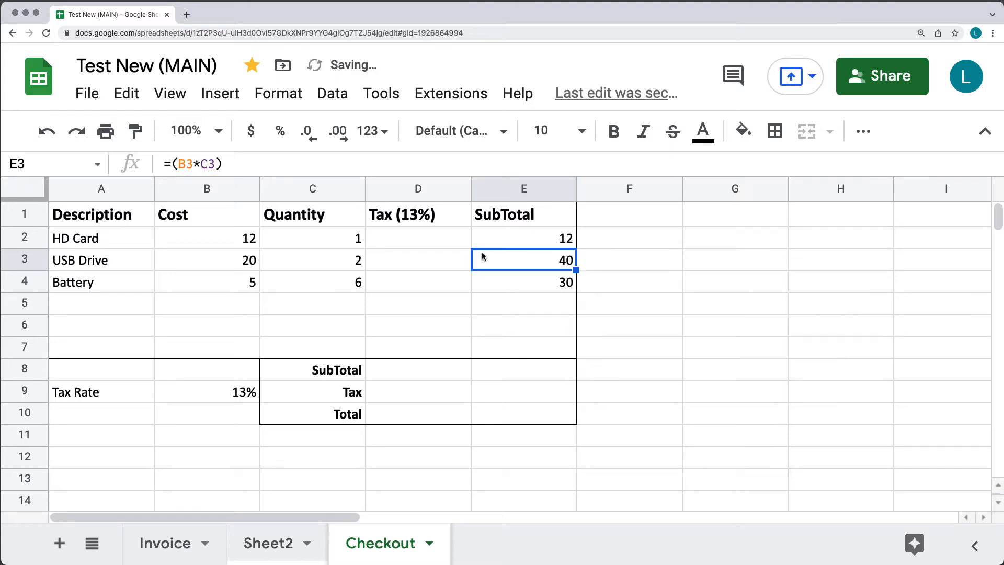
Step: Enter the formula =E2*B9 in D2 to calculate the HD Card's tax
{"action": "left_click", "coordinate": [407, 238]}
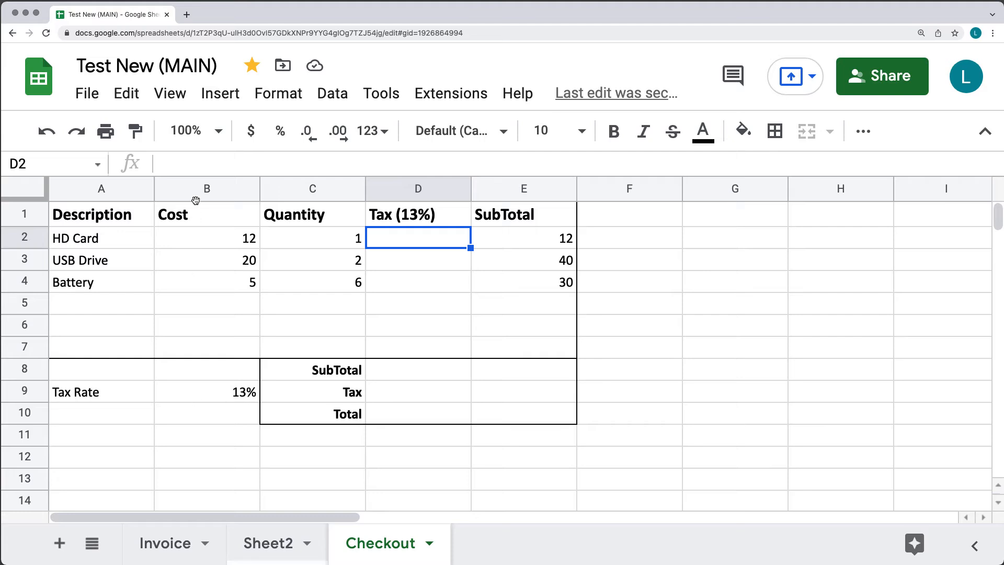
{"action": "left_click", "coordinate": [262, 161]}
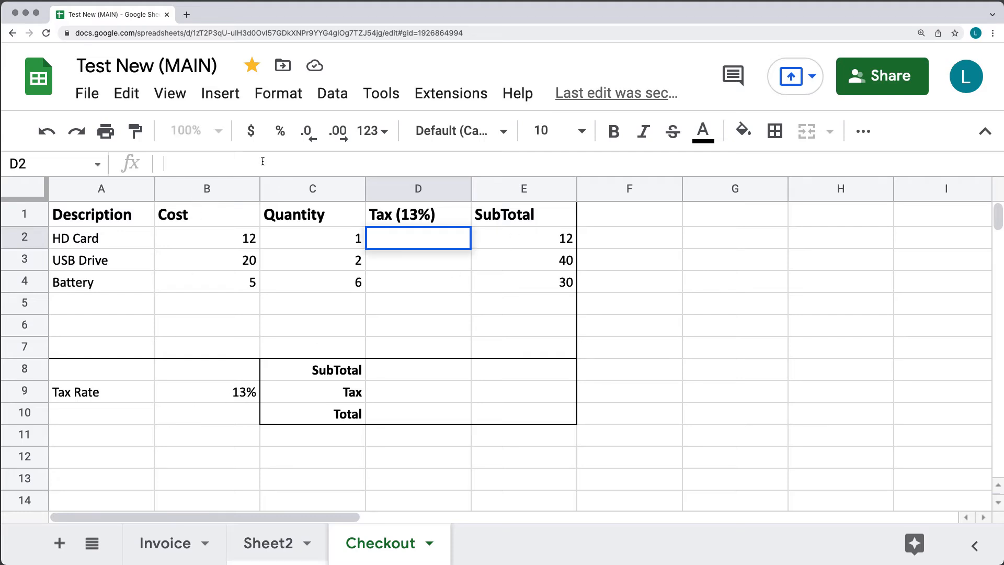
{"action": "type", "text": "="}
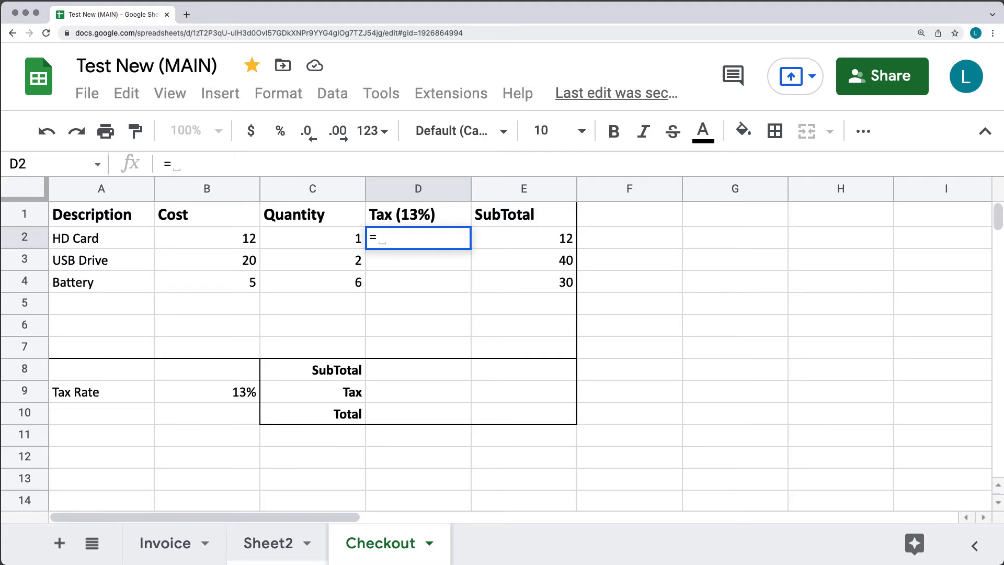
{"action": "type", "text": "E2"}
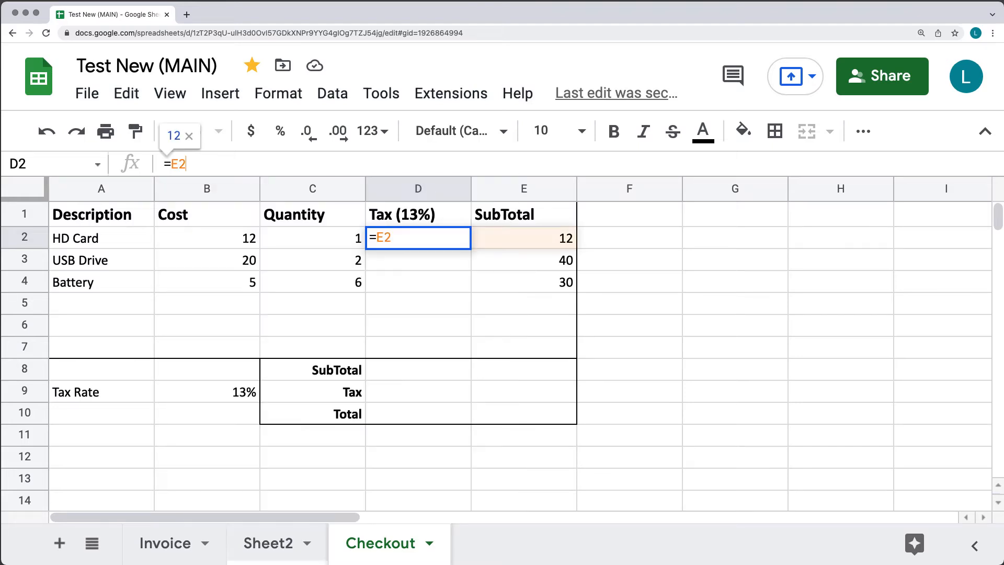
{"action": "type", "text": "*"}
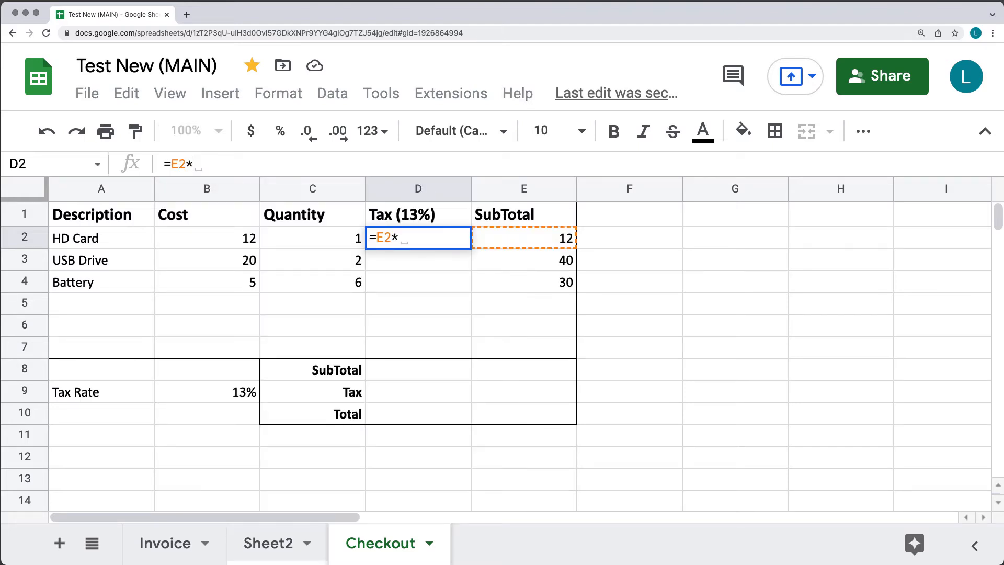
{"action": "type", "text": "B9"}
{"action": "key", "text": "Return"}
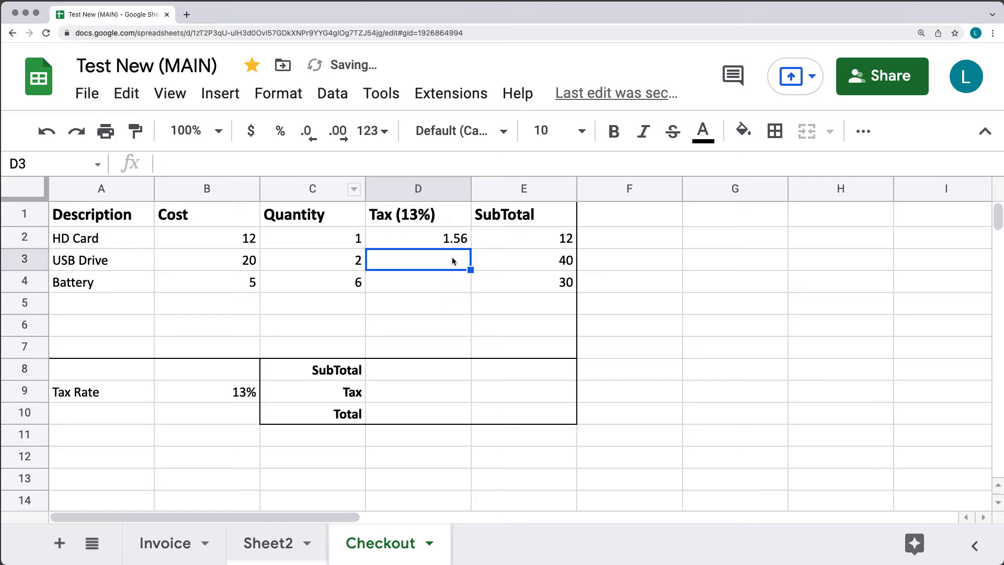
Step: Fill the tax formula from D2 down to D4 and check the copied formula in D3 against the rate in B9
{"action": "left_click", "coordinate": [453, 242]}
{"action": "left_click_drag", "start_coordinate": [470, 247], "coordinate": [471, 289]}
{"action": "left_click", "coordinate": [456, 334]}
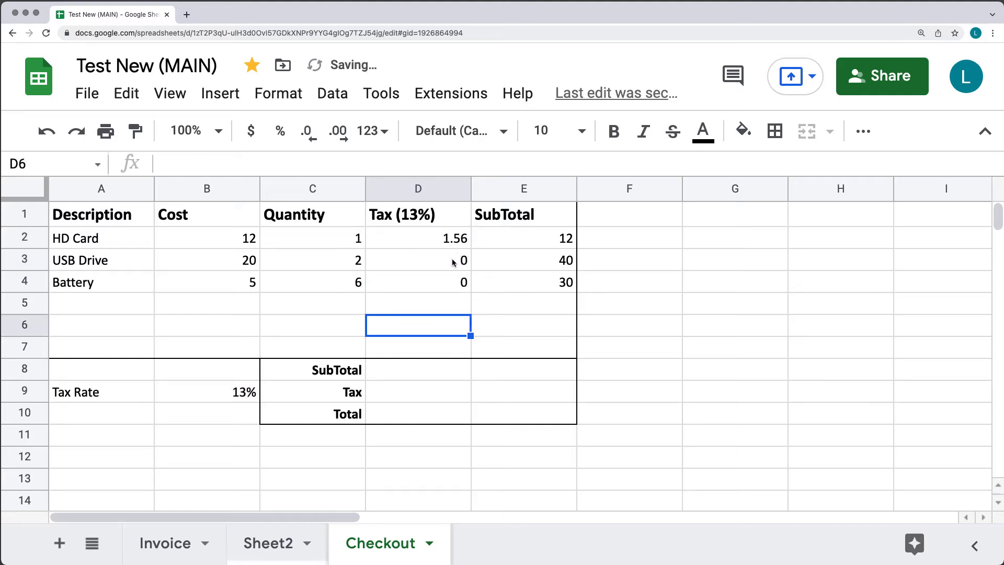
{"action": "left_click", "coordinate": [454, 261]}
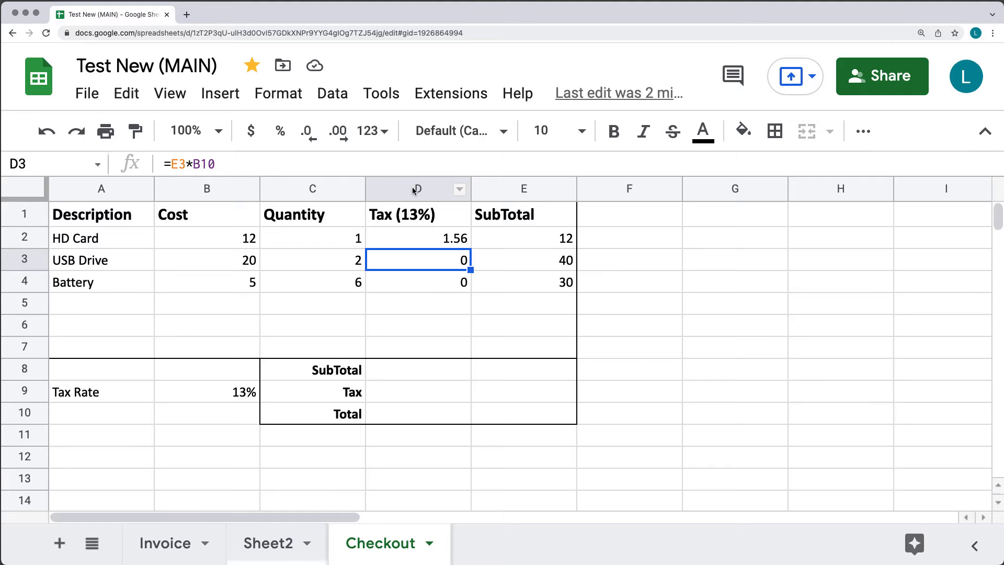
{"action": "left_click", "coordinate": [228, 396]}
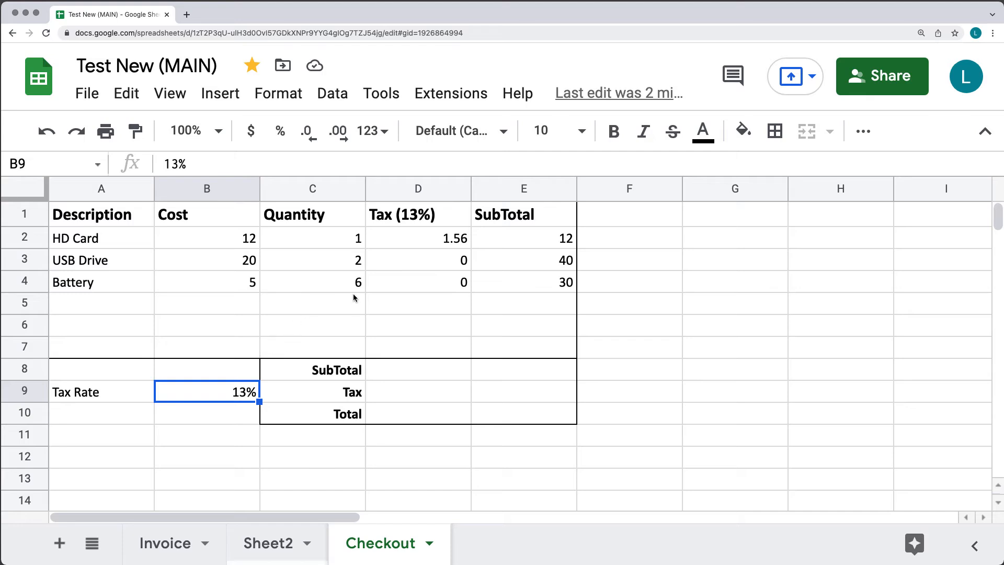
Step: Make the tax rate reference in D2 absolute as =E2*$B$9 and fill the formula down to D7
{"action": "left_click", "coordinate": [427, 244]}
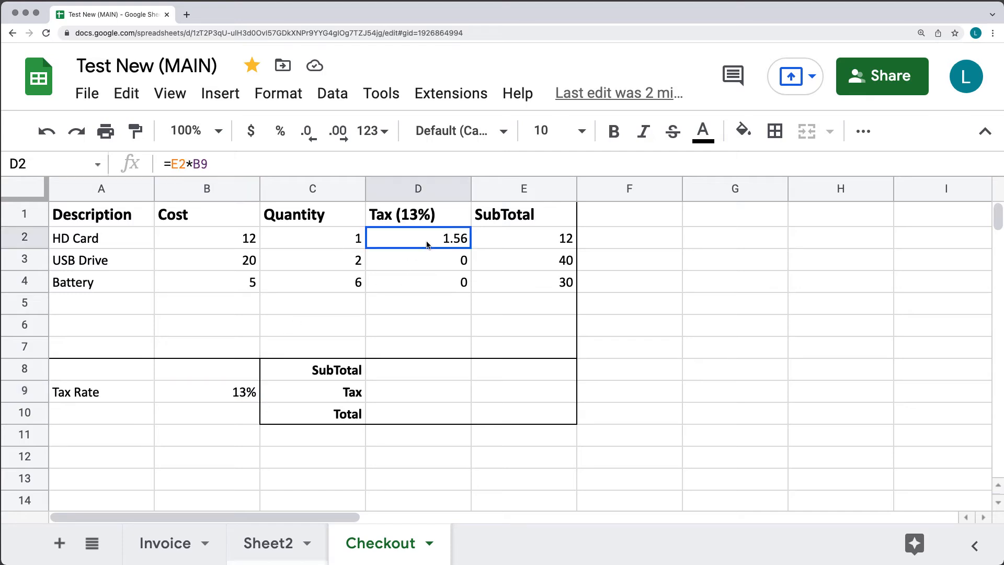
{"action": "left_click", "coordinate": [193, 163]}
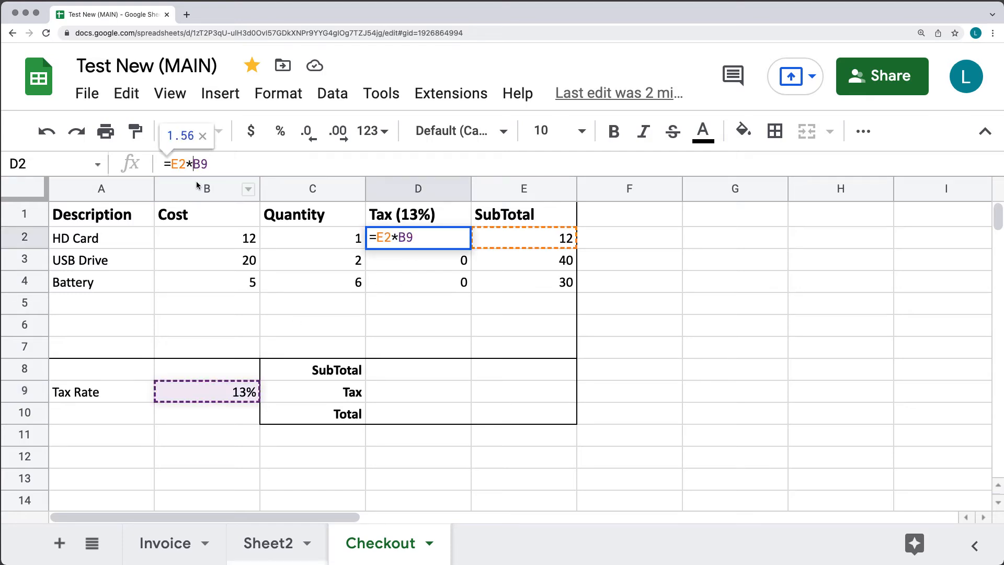
{"action": "type", "text": "$"}
{"action": "key", "text": "Right"}
{"action": "type", "text": "$"}
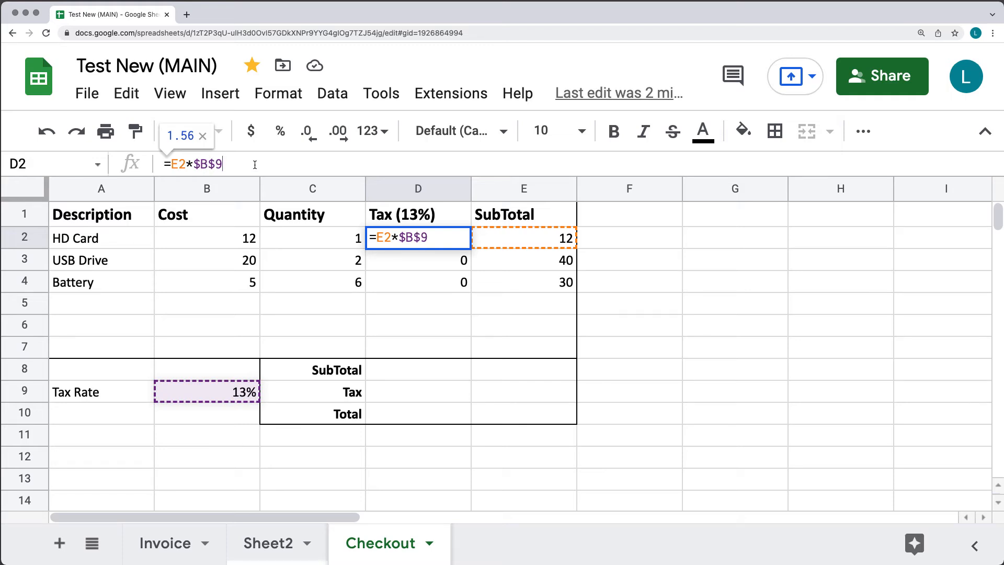
{"action": "key", "text": "Return"}
{"action": "left_click", "coordinate": [450, 242]}
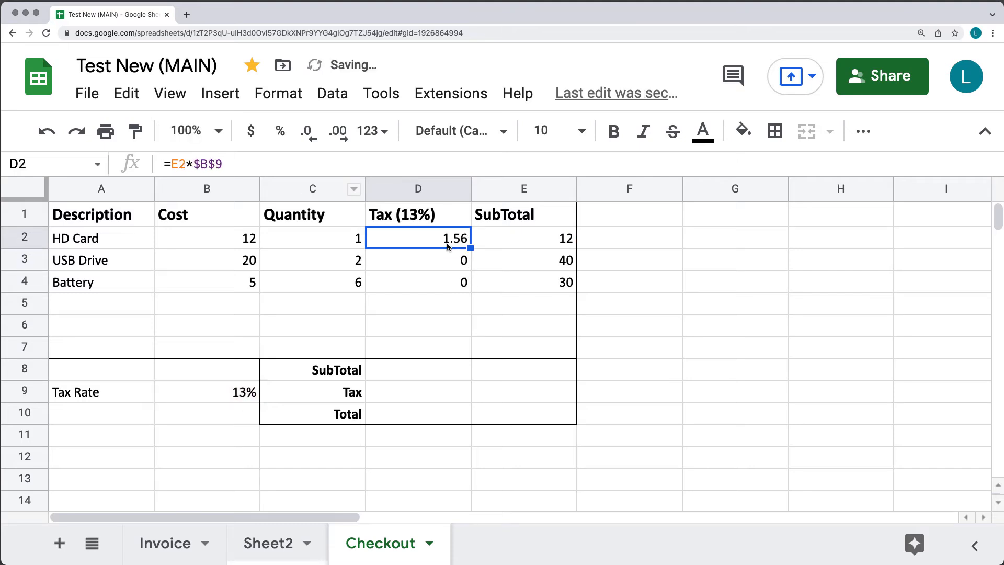
{"action": "left_click_drag", "start_coordinate": [469, 246], "coordinate": [467, 346]}
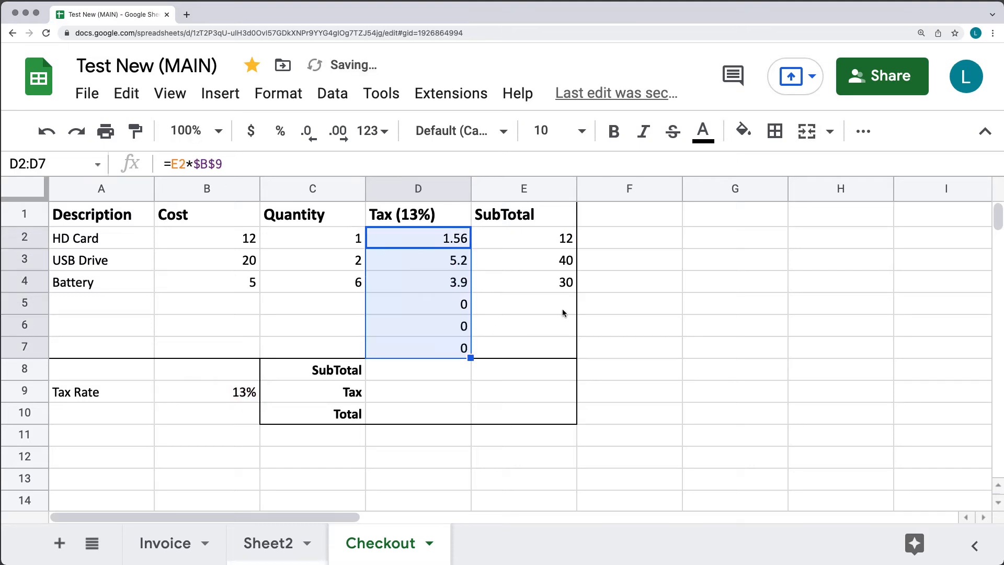
Step: Check the filled formulas in the USB Drive's tax cell D3 and the Battery's SubTotal cell E4
{"action": "left_click", "coordinate": [710, 300]}
{"action": "left_click", "coordinate": [455, 264]}
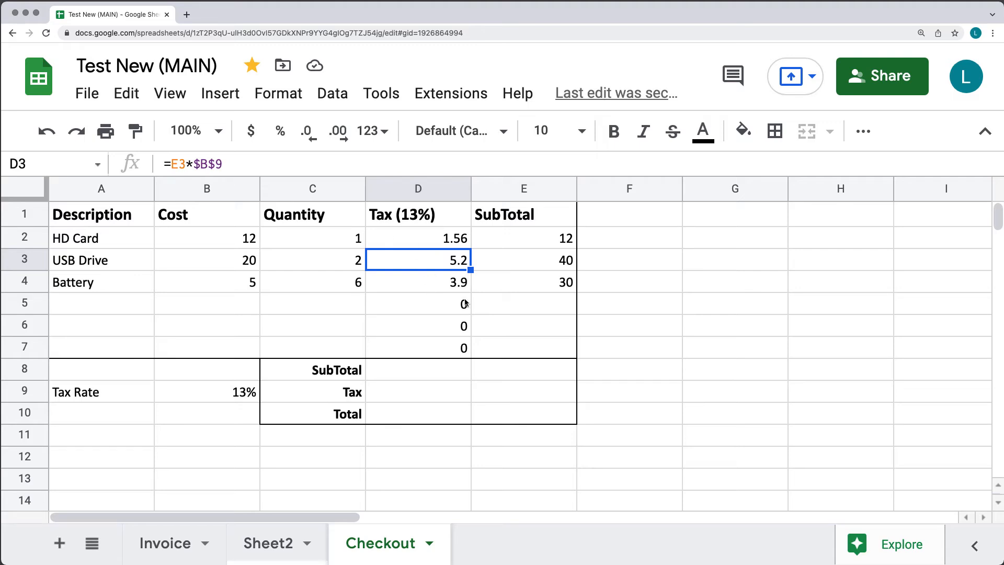
{"action": "left_click", "coordinate": [541, 286]}
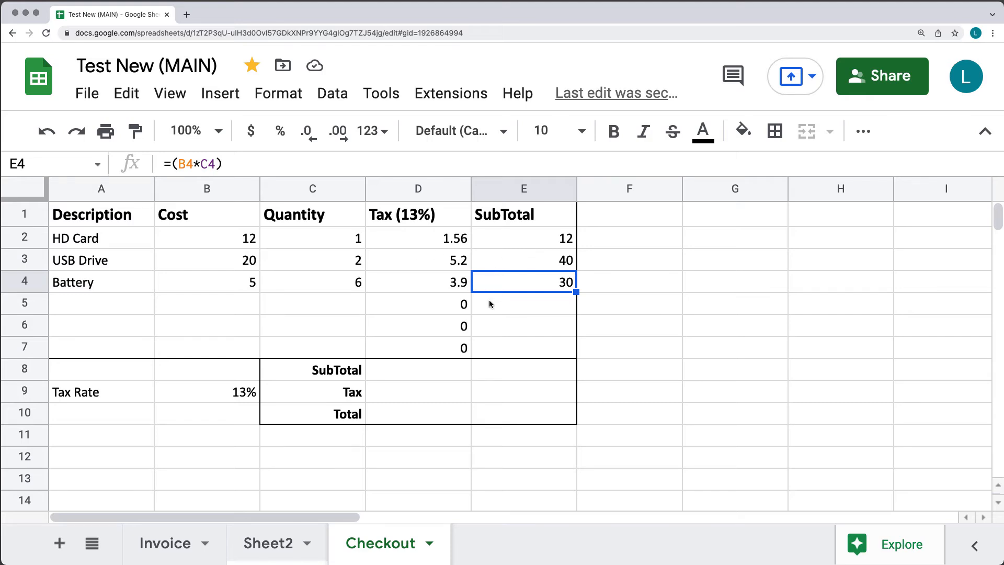
Step: Replace the E2 reference in D2's tax formula to make it =(B2*C2)*$B$9 and fill it down to D7
{"action": "left_click", "coordinate": [523, 236]}
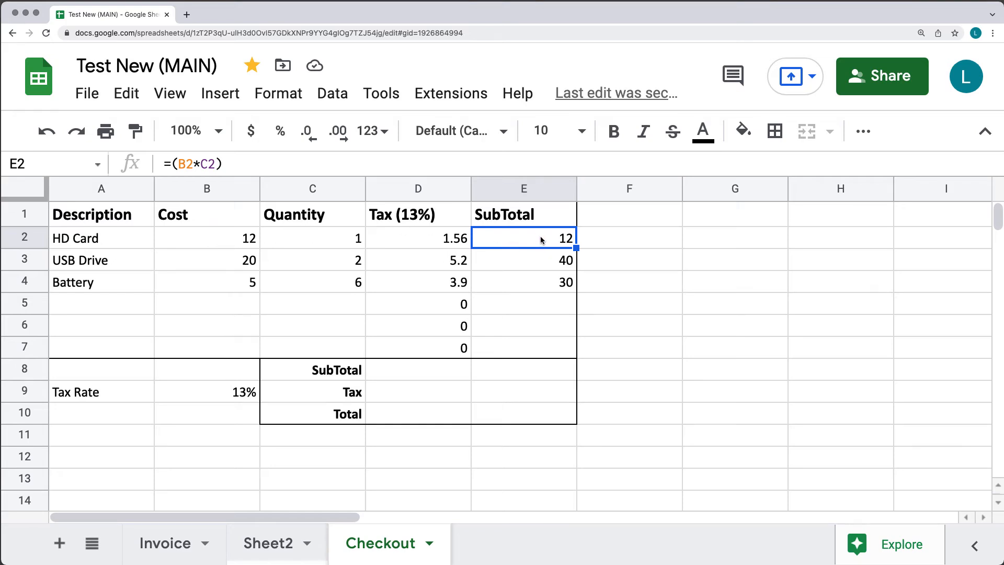
{"action": "left_click", "coordinate": [172, 164]}
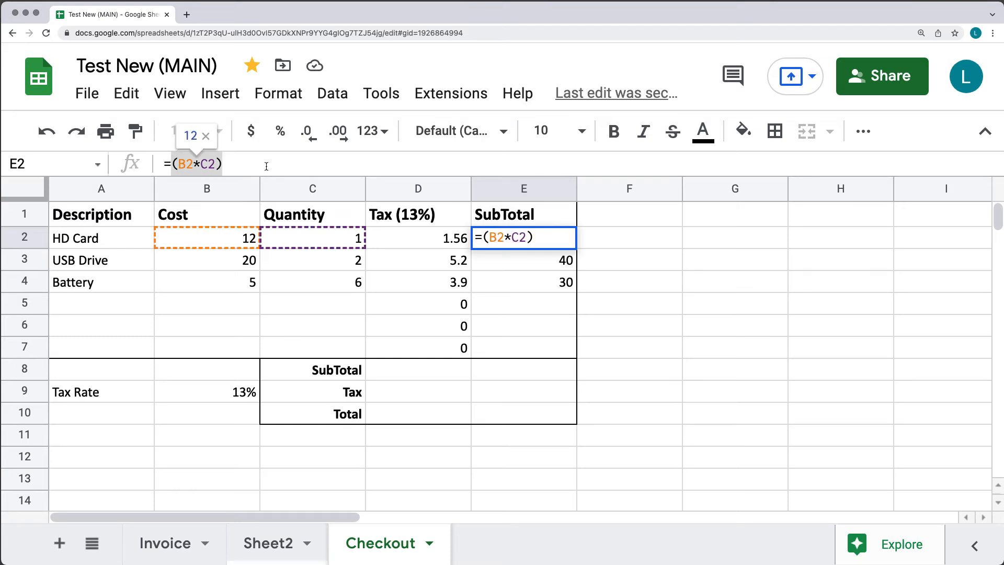
{"action": "left_click", "coordinate": [417, 241]}
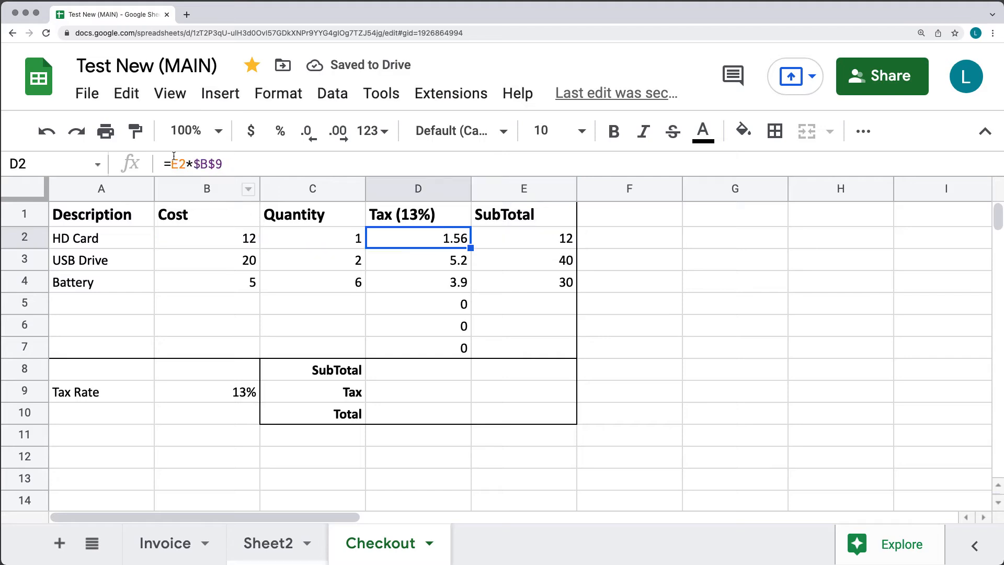
{"action": "double_click", "coordinate": [177, 164]}
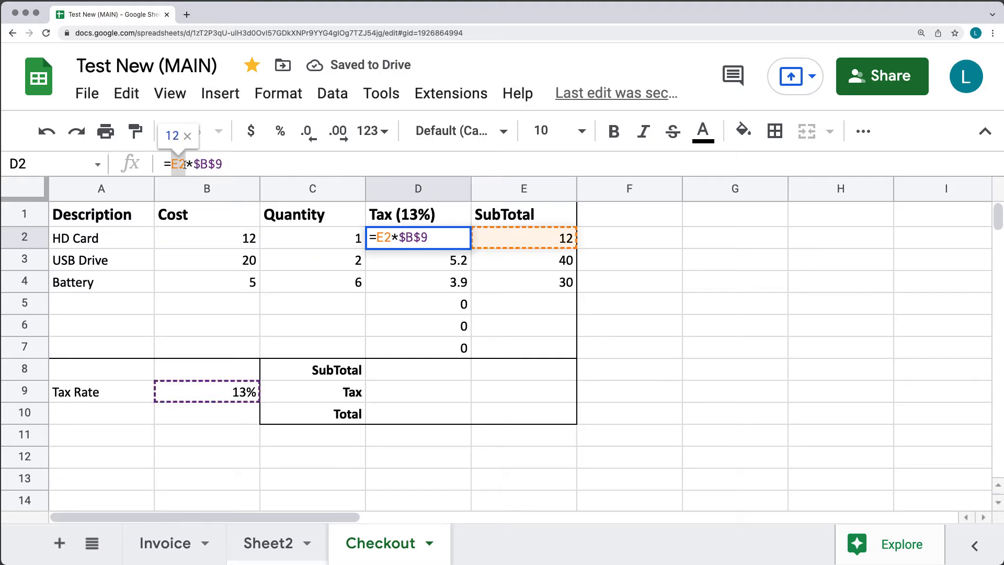
{"action": "type", "text": "(B2*C2)"}
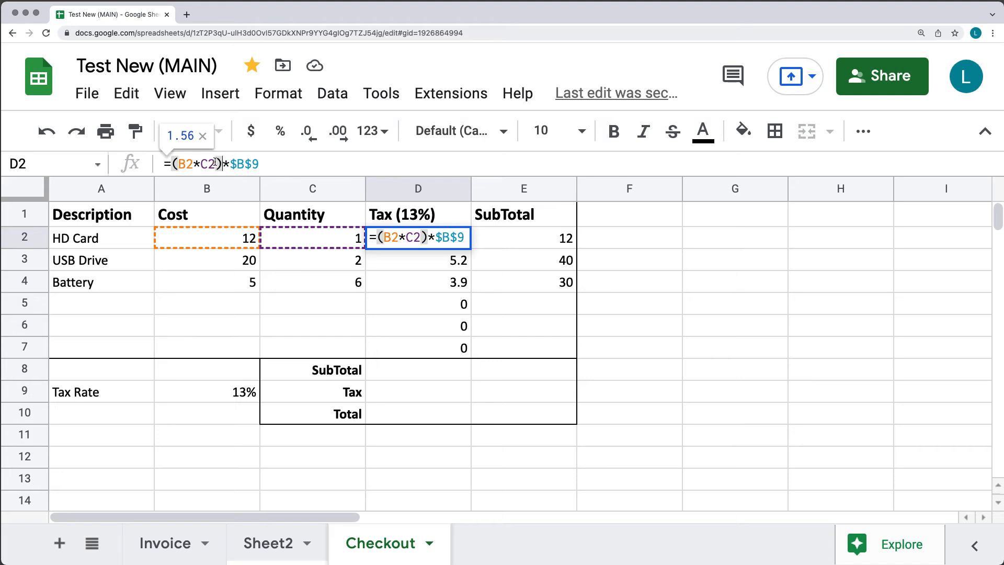
{"action": "left_click", "coordinate": [281, 164]}
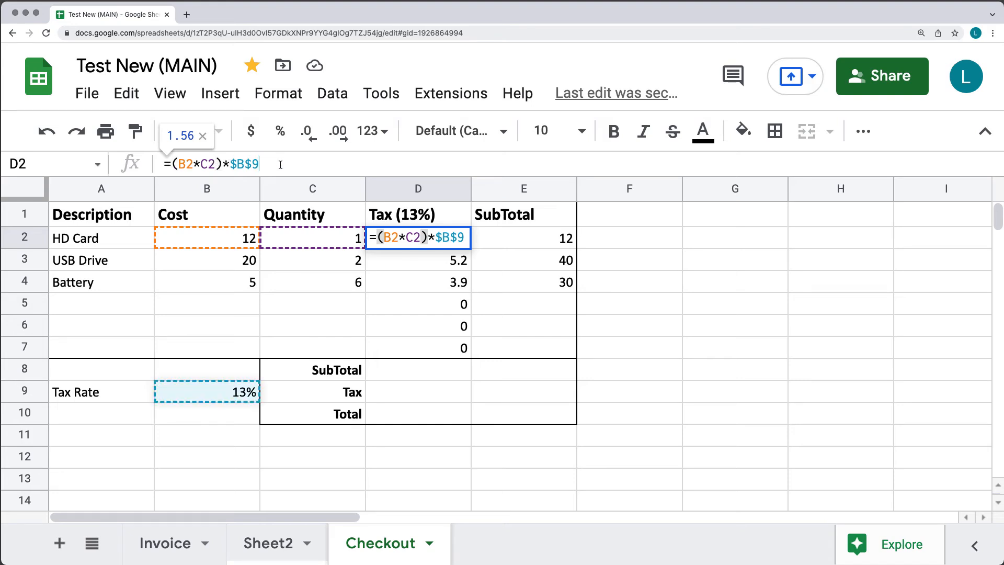
{"action": "key", "text": "Return"}
{"action": "left_click", "coordinate": [418, 238]}
{"action": "left_click_drag", "start_coordinate": [470, 248], "coordinate": [475, 347]}
Step: Add the tax to E2's SubTotal formula as =(B2*C2)+D2 and fill it down to E7
{"action": "left_click", "coordinate": [545, 240]}
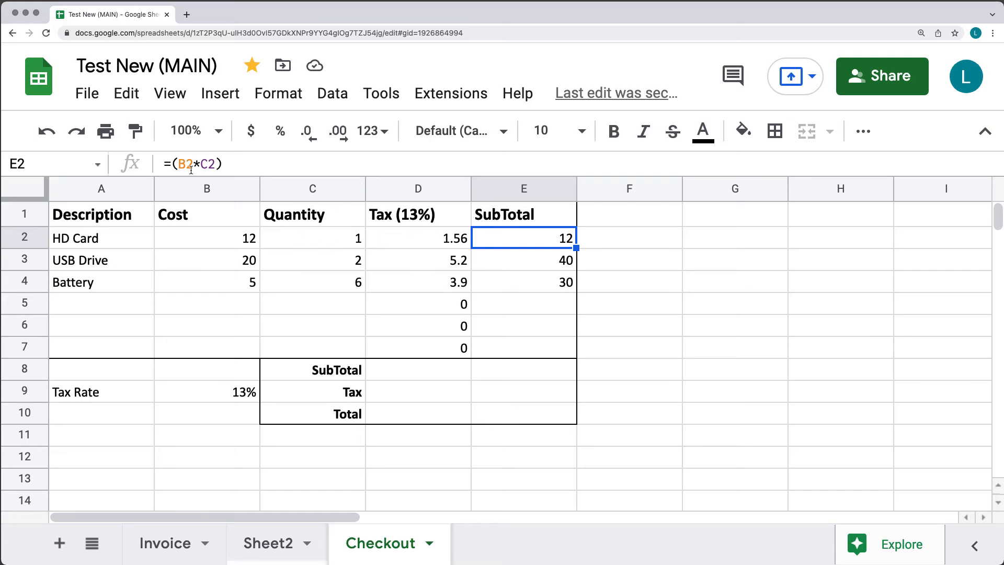
{"action": "left_click", "coordinate": [237, 165]}
{"action": "type", "text": "+D2"}
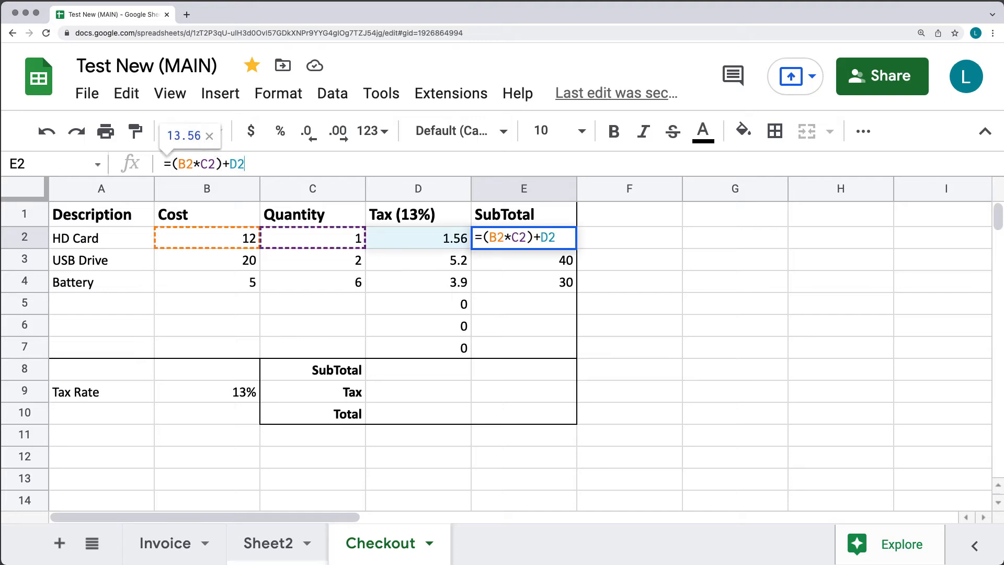
{"action": "key", "text": "Return"}
{"action": "key", "text": "super+Return"}
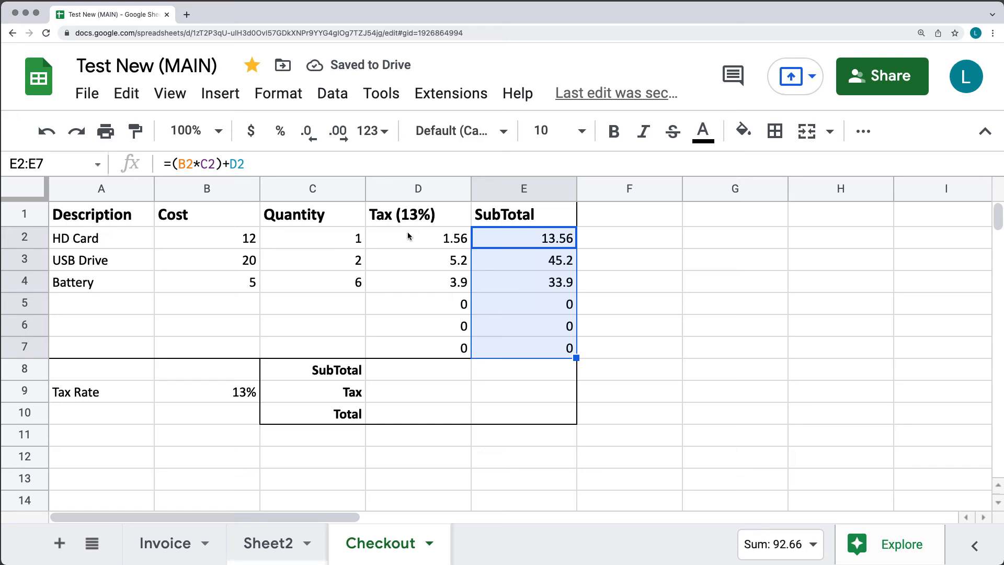
{"action": "left_click", "coordinate": [583, 295]}
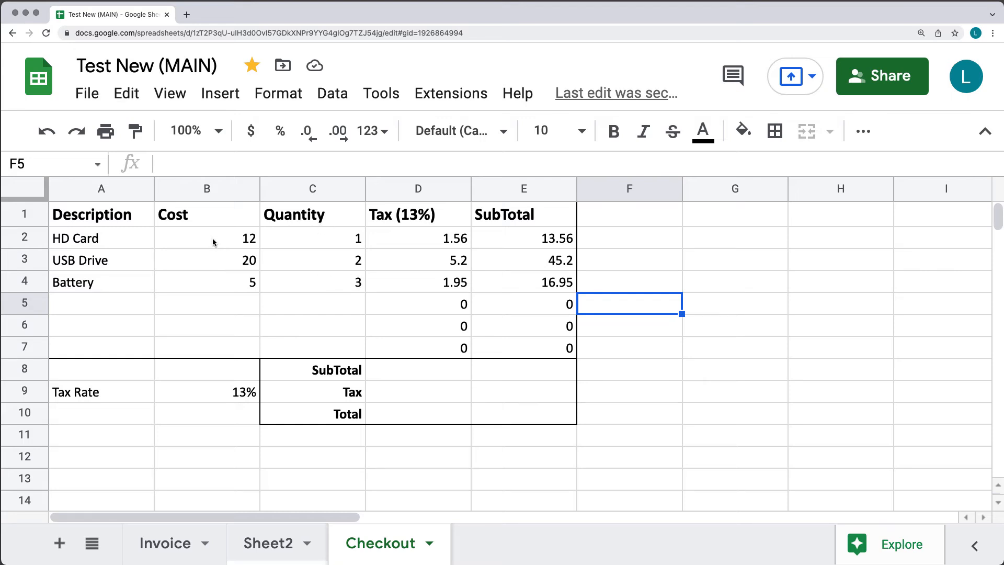
Step: Try to format the Cost cells B2:B7 as Currency
{"action": "left_click_drag", "start_coordinate": [213, 242], "coordinate": [212, 357]}
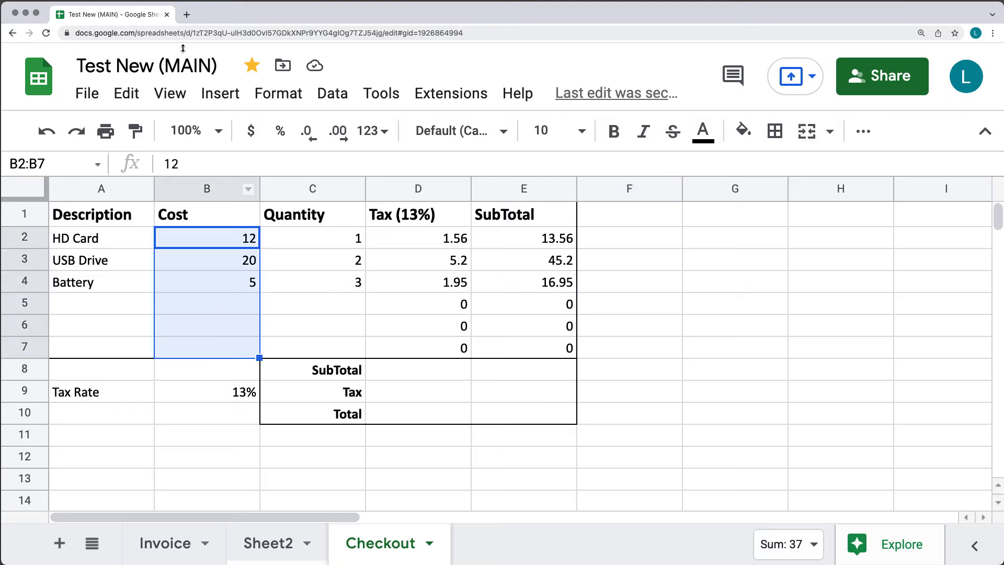
{"action": "left_click", "coordinate": [262, 99]}
{"action": "mouse_move", "coordinate": [351, 177]}
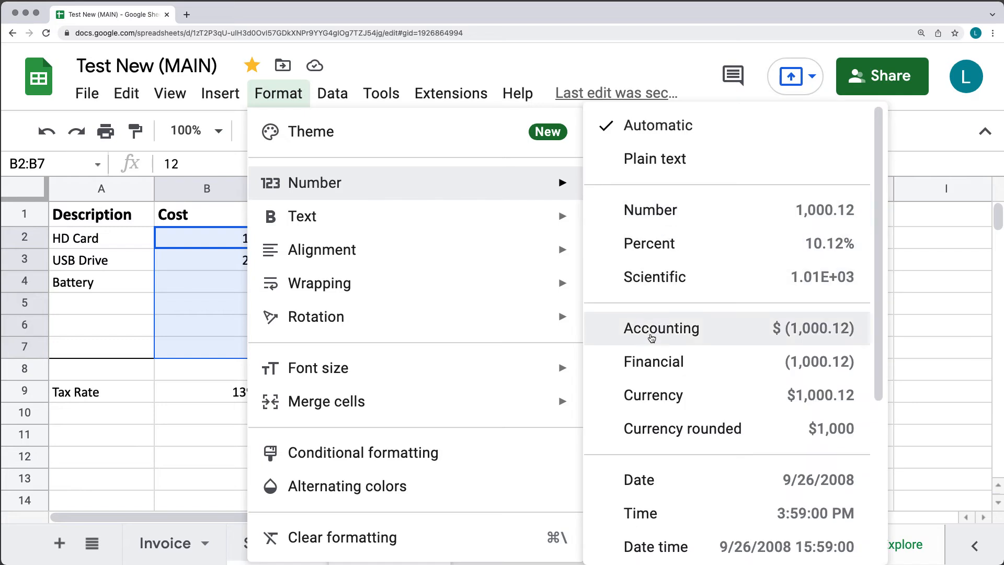
{"action": "left_click", "coordinate": [653, 395]}
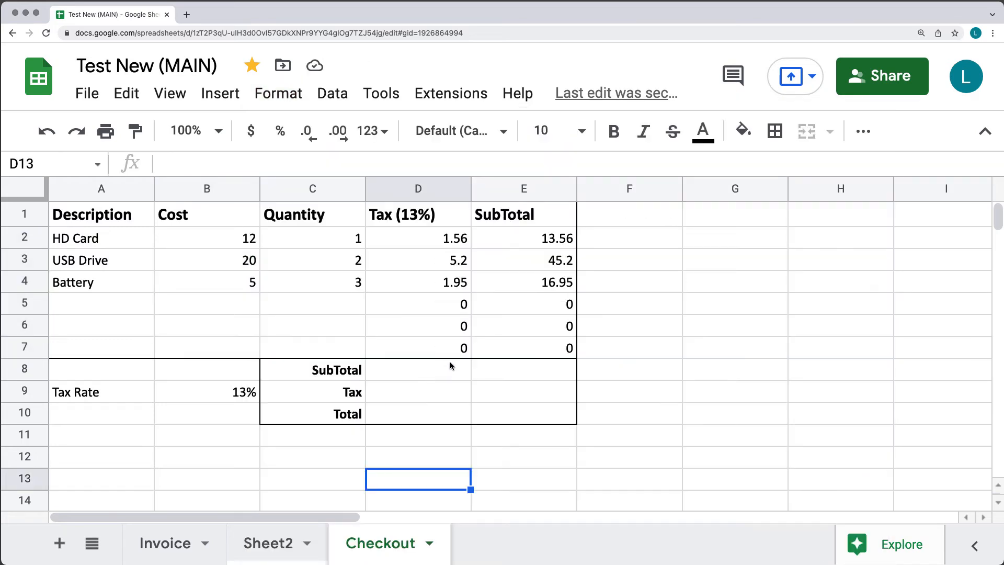
Step: Move the SubTotal, Tax and Total labels from C8:C10 to D8:D10
{"action": "left_click", "coordinate": [538, 414]}
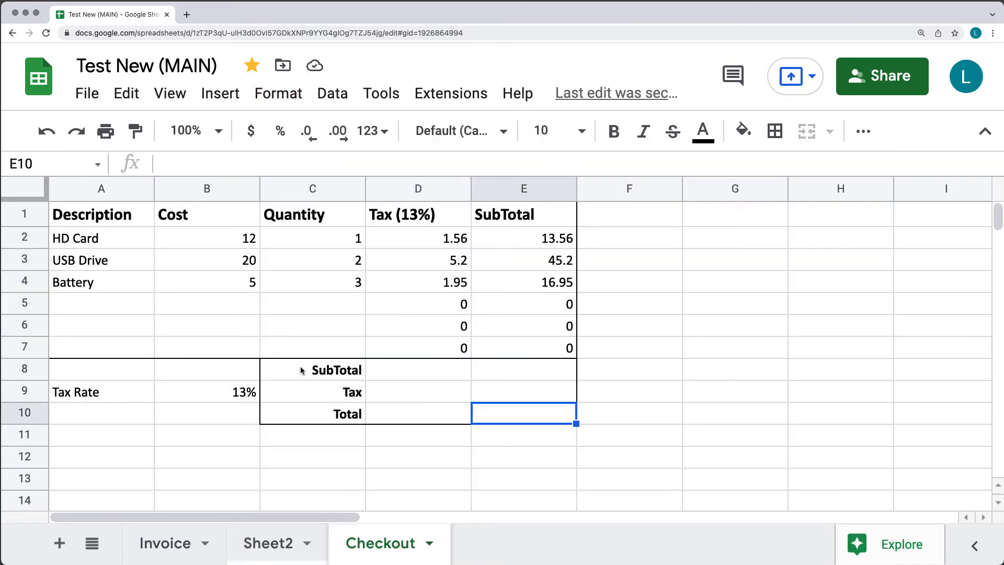
{"action": "left_click_drag", "start_coordinate": [302, 370], "coordinate": [314, 413]}
{"action": "key", "text": "ctrl+x"}
{"action": "left_click", "coordinate": [419, 376]}
{"action": "key", "text": "ctrl+v"}
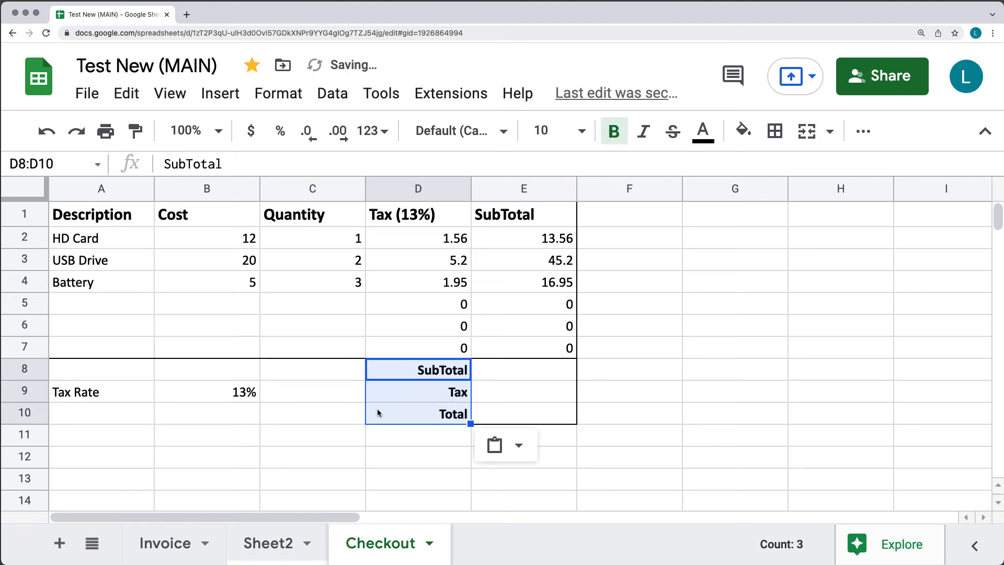
{"action": "left_click", "coordinate": [335, 394]}
Step: Enter the formula =SUM(E2:E7) in E10 beside the Total label
{"action": "left_click", "coordinate": [527, 413]}
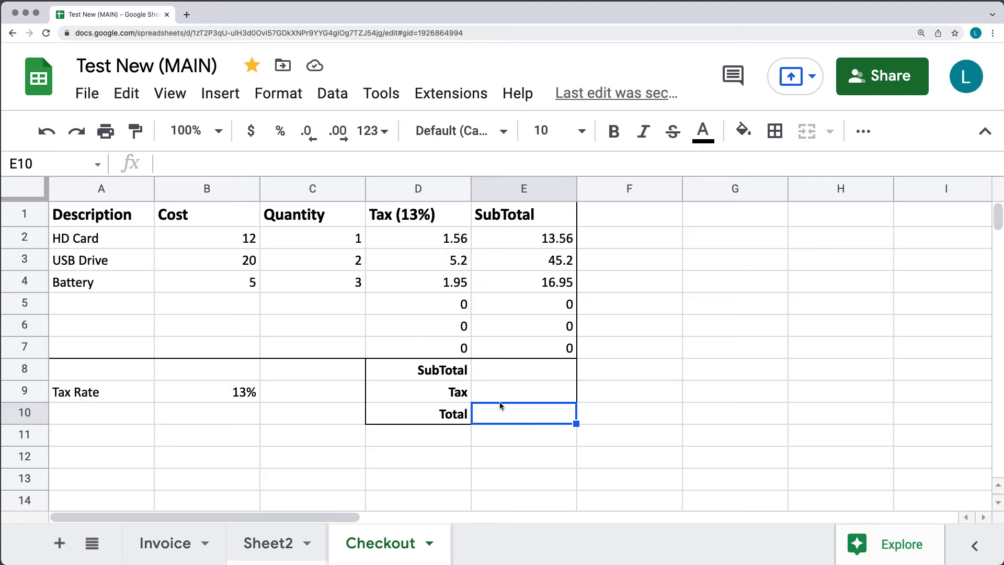
{"action": "left_click", "coordinate": [259, 160]}
{"action": "type", "text": "=SUM"}
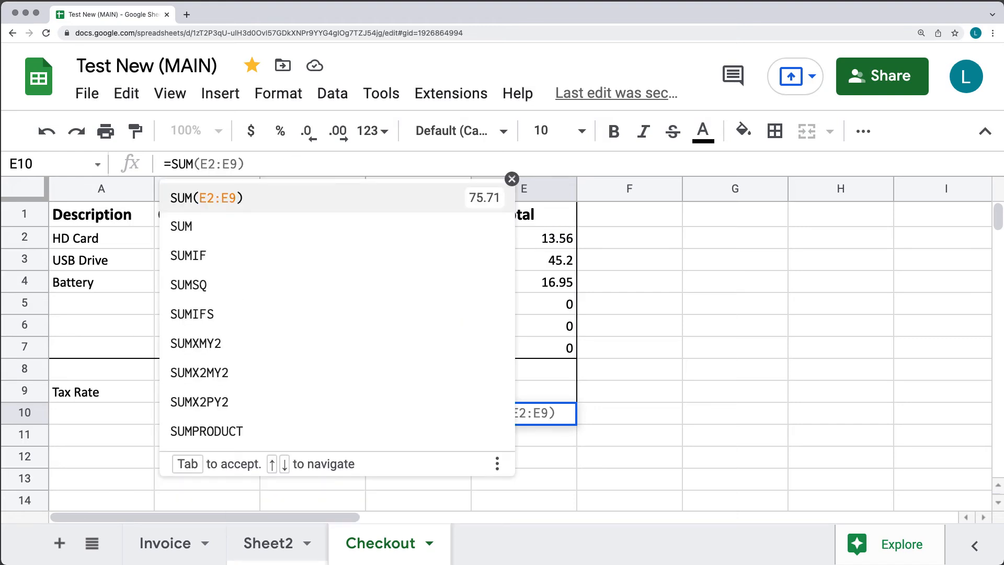
{"action": "key", "text": "Tab"}
{"action": "key", "text": "BackSpace"}
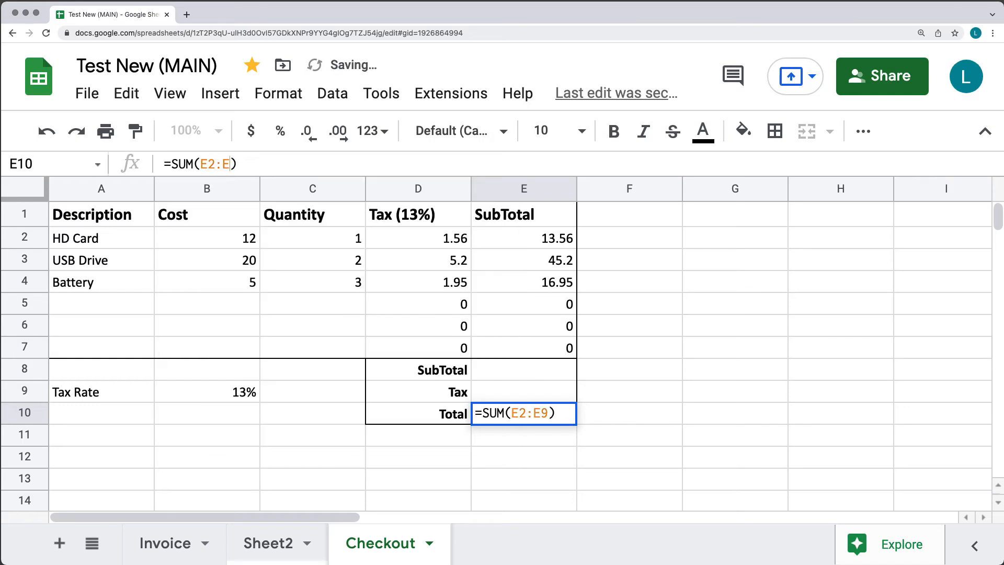
{"action": "type", "text": "7"}
{"action": "key", "text": "Return"}
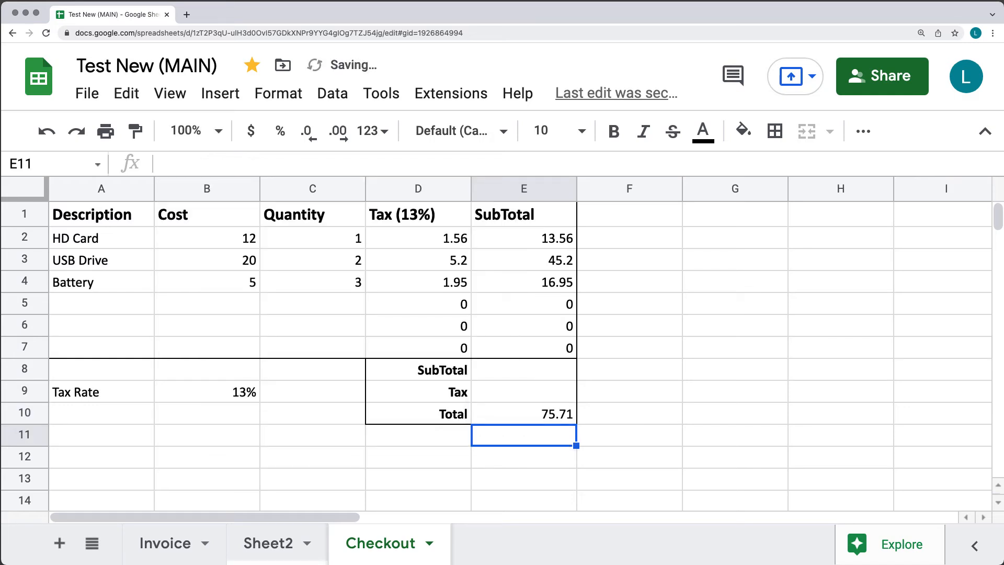
{"action": "left_click", "coordinate": [555, 417]}
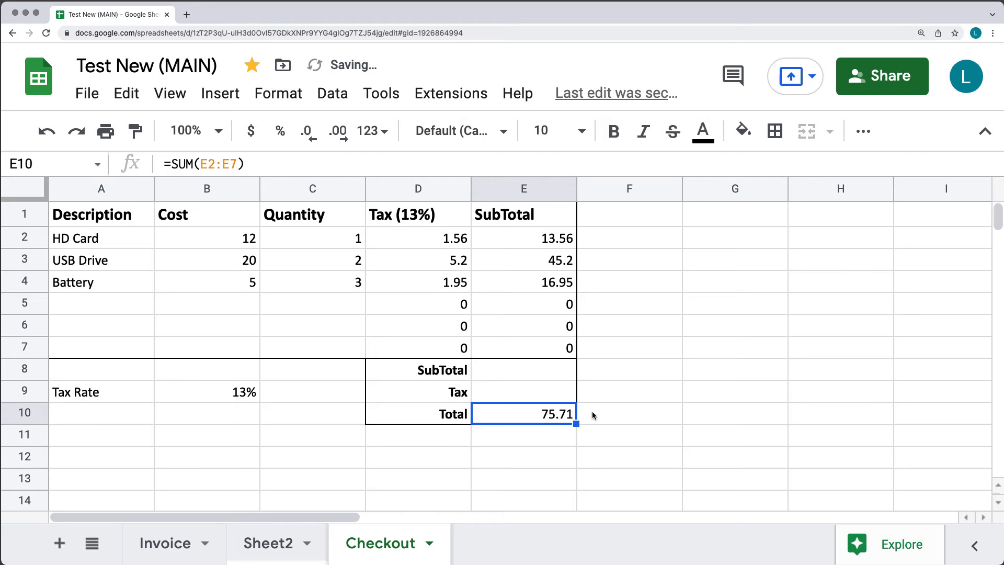
Step: Format the SubTotal cells E2:E7 and the Tax cells D2:D7 as Currency
{"action": "left_click_drag", "start_coordinate": [538, 239], "coordinate": [541, 354]}
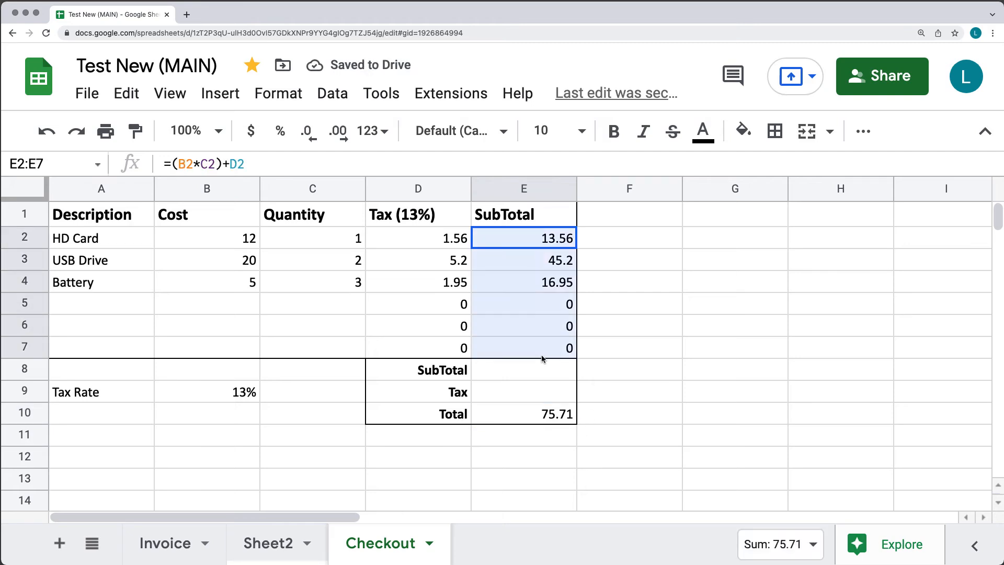
{"action": "left_click", "coordinate": [277, 94]}
{"action": "mouse_move", "coordinate": [396, 190]}
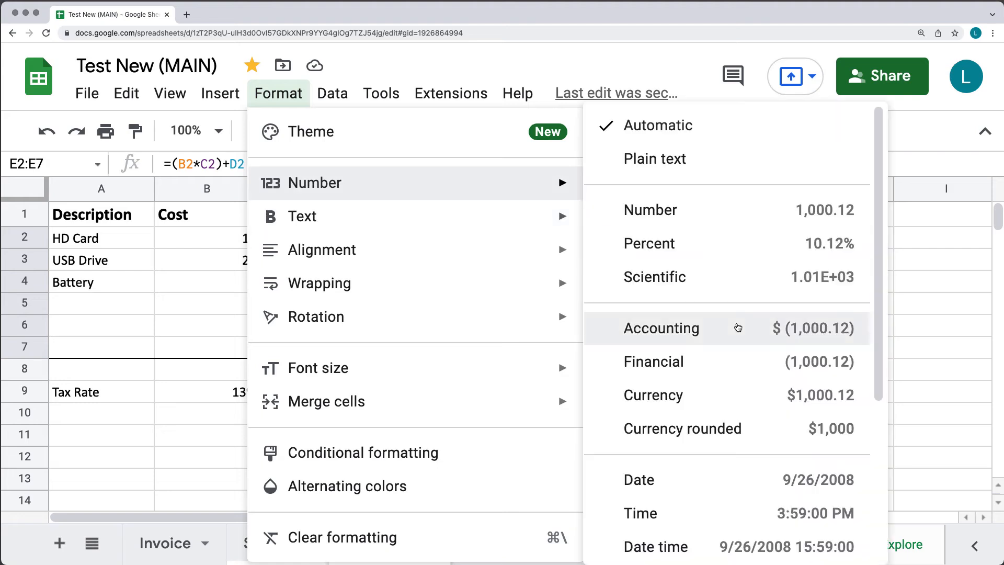
{"action": "left_click", "coordinate": [701, 395]}
{"action": "left_click_drag", "start_coordinate": [419, 238], "coordinate": [417, 352]}
{"action": "left_click", "coordinate": [277, 93]}
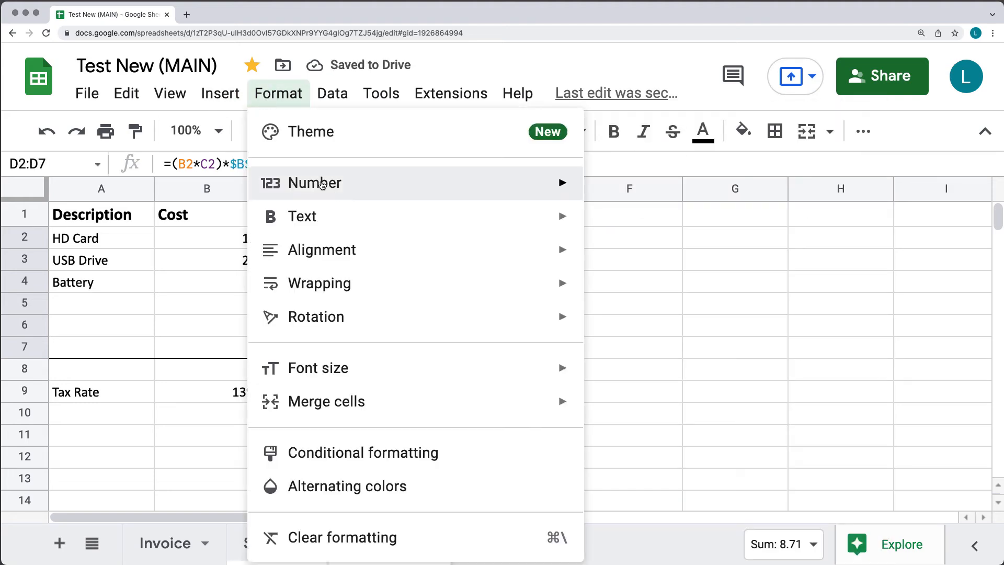
{"action": "mouse_move", "coordinate": [338, 187]}
{"action": "left_click", "coordinate": [715, 394]}
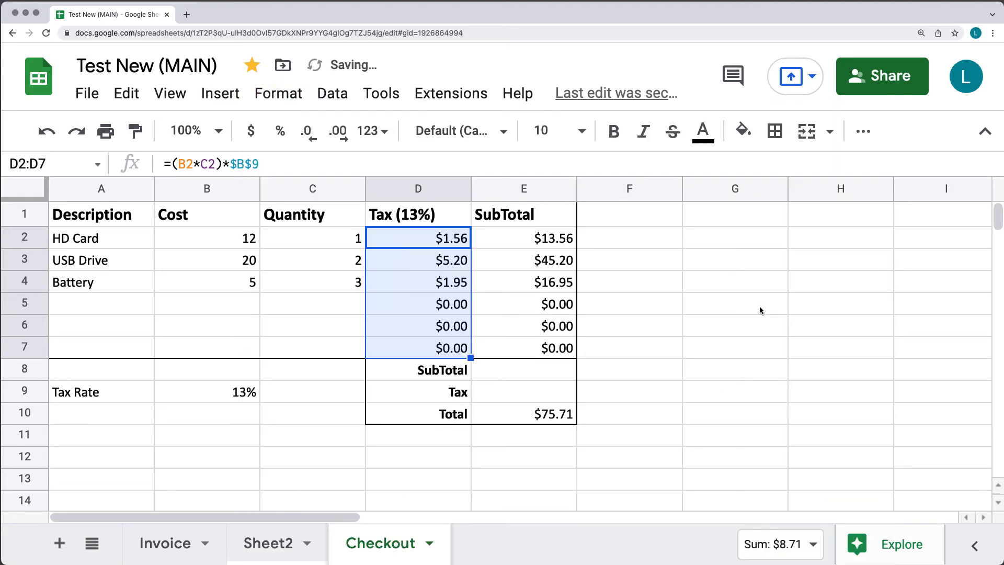
{"action": "left_click", "coordinate": [759, 306]}
Step: Remove "(13%)" from the header in D1 so that it reads Tax
{"action": "double_click", "coordinate": [433, 215]}
{"action": "left_click_drag", "start_coordinate": [390, 215], "coordinate": [448, 215]}
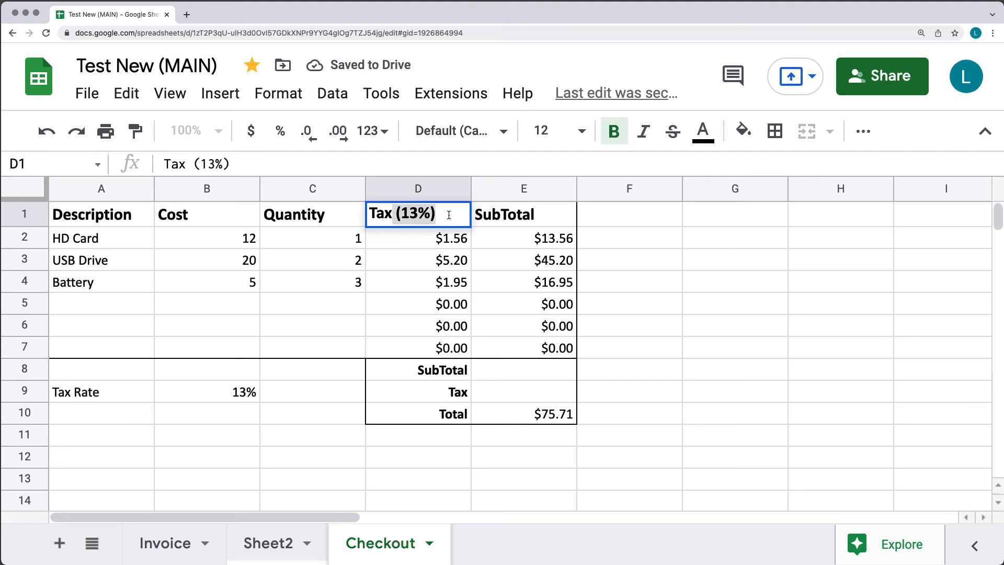
{"action": "key", "text": "BackSpace"}
{"action": "left_click", "coordinate": [737, 277]}
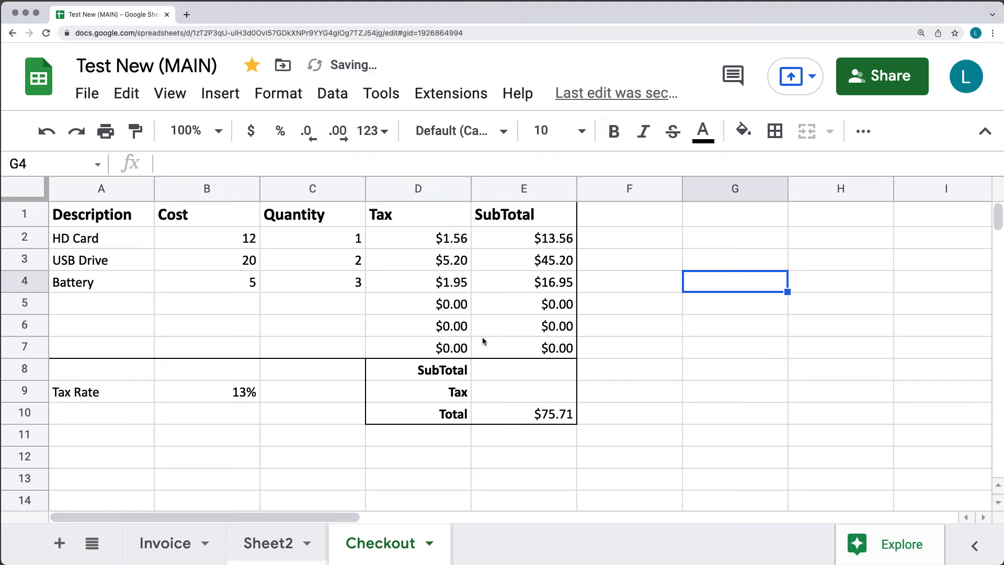
Step: Set the Tax Rate in B9 to 11%
{"action": "left_click", "coordinate": [238, 399]}
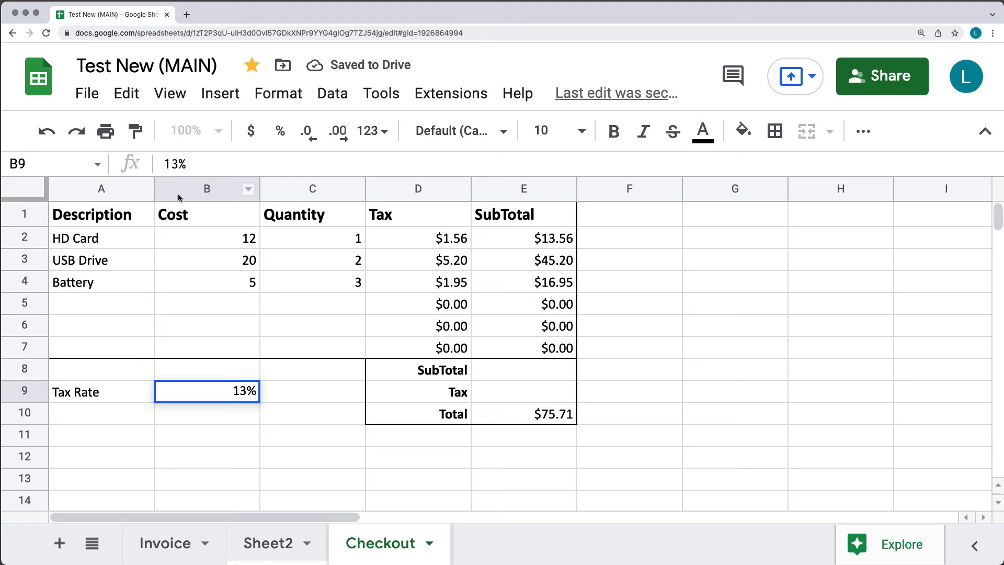
{"action": "left_click", "coordinate": [175, 164]}
{"action": "key", "text": "Delete"}
{"action": "type", "text": "1"}
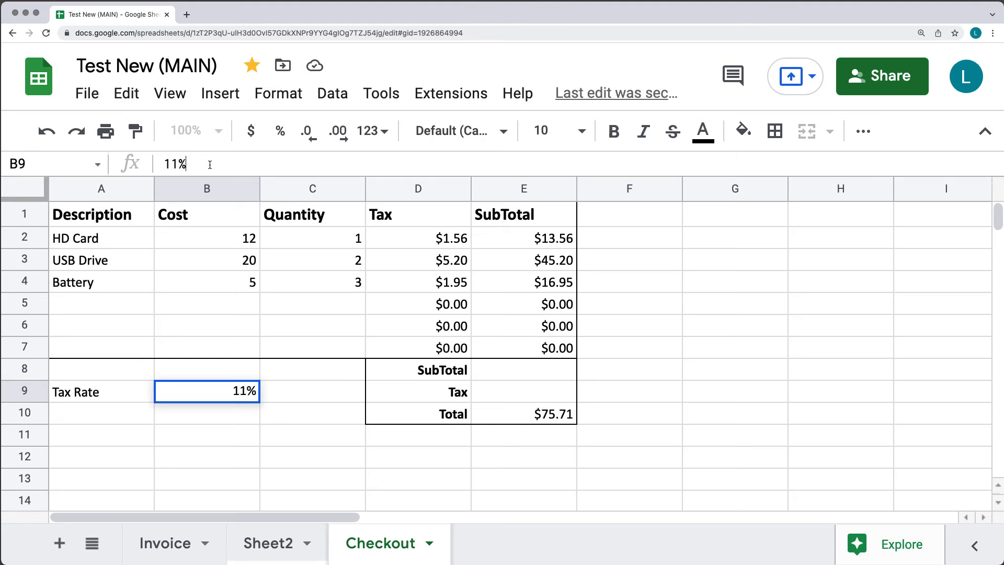
{"action": "key", "text": "Return"}
{"action": "left_click", "coordinate": [644, 389]}
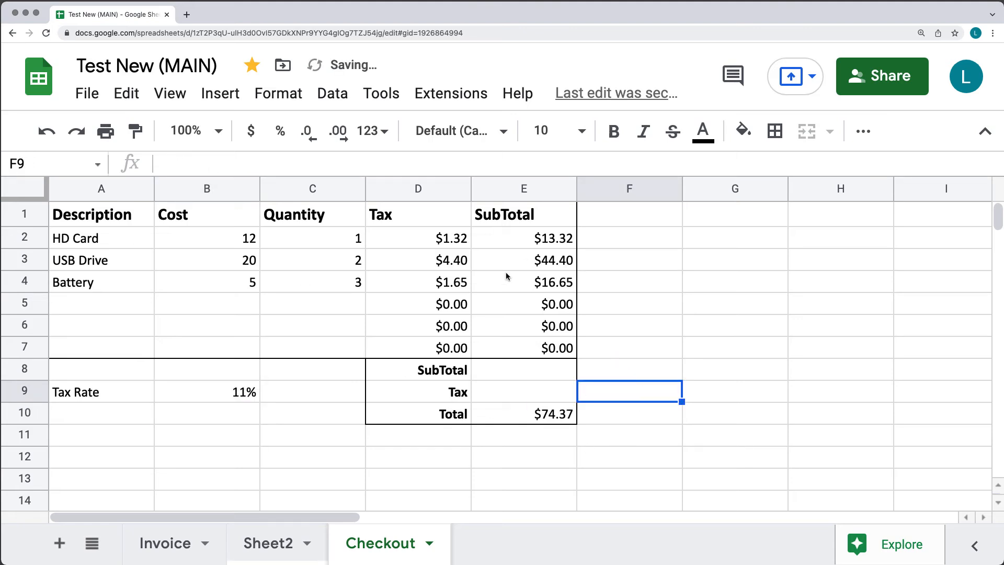
Step: Enter the formula =SUM(D2:D7) in E9 beside the Tax label
{"action": "left_click", "coordinate": [517, 395]}
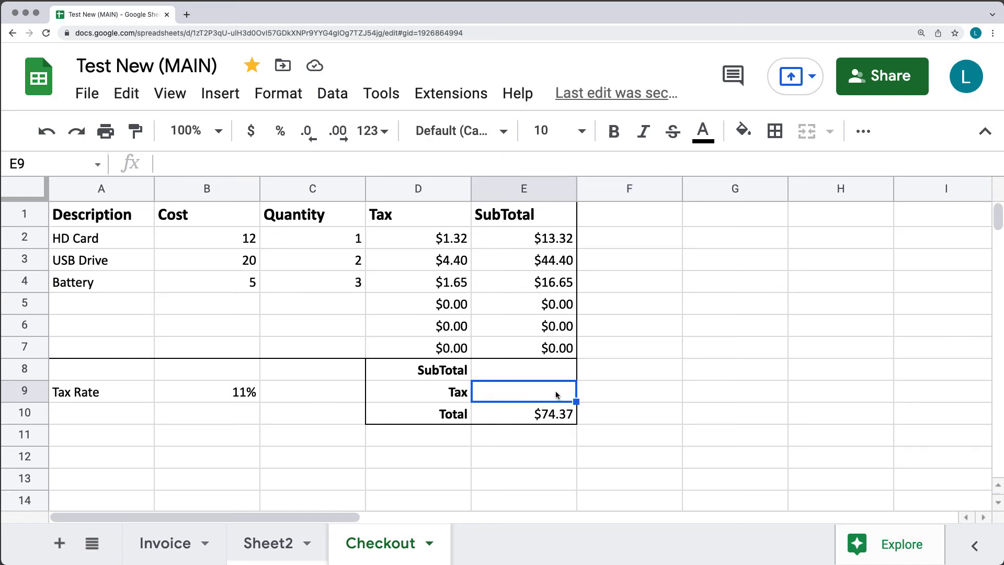
{"action": "left_click", "coordinate": [220, 165]}
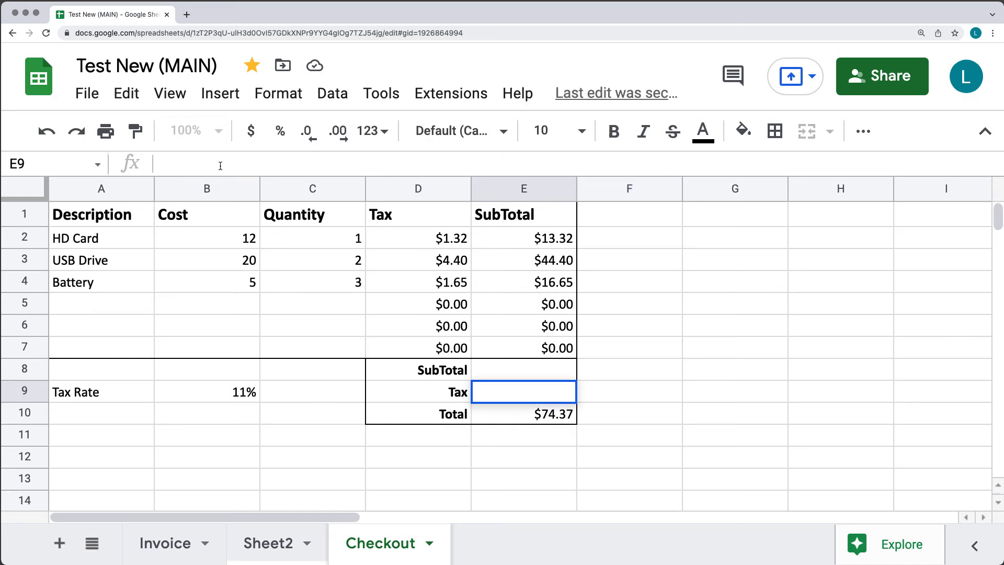
{"action": "type", "text": "=SUM"}
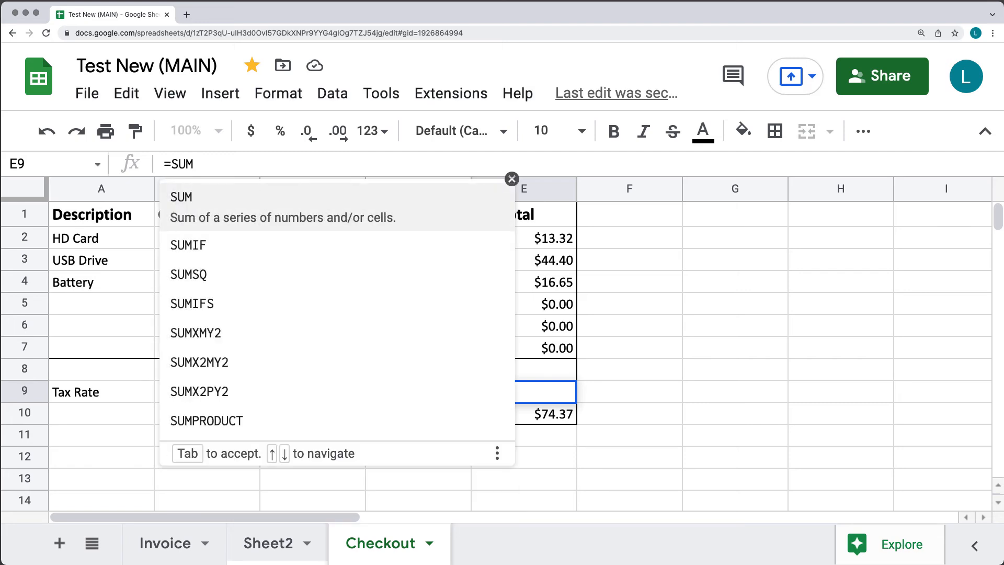
{"action": "type", "text": "("}
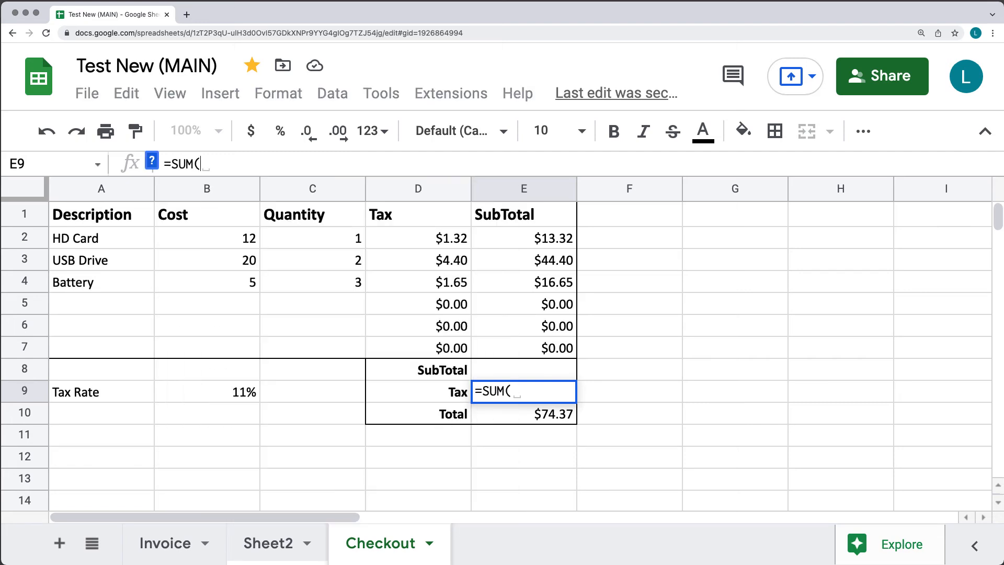
{"action": "type", "text": "D2"}
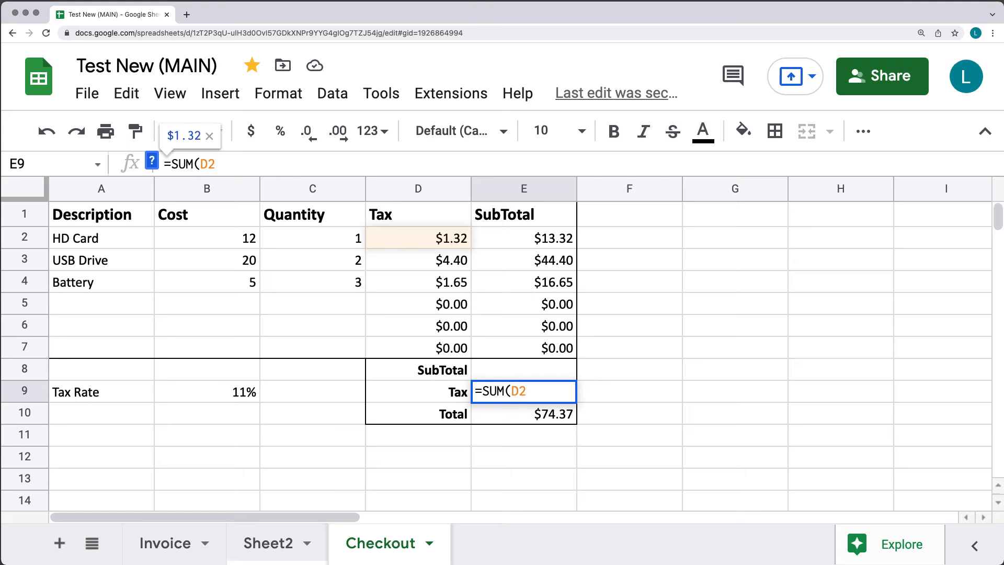
{"action": "type", "text": ":D"}
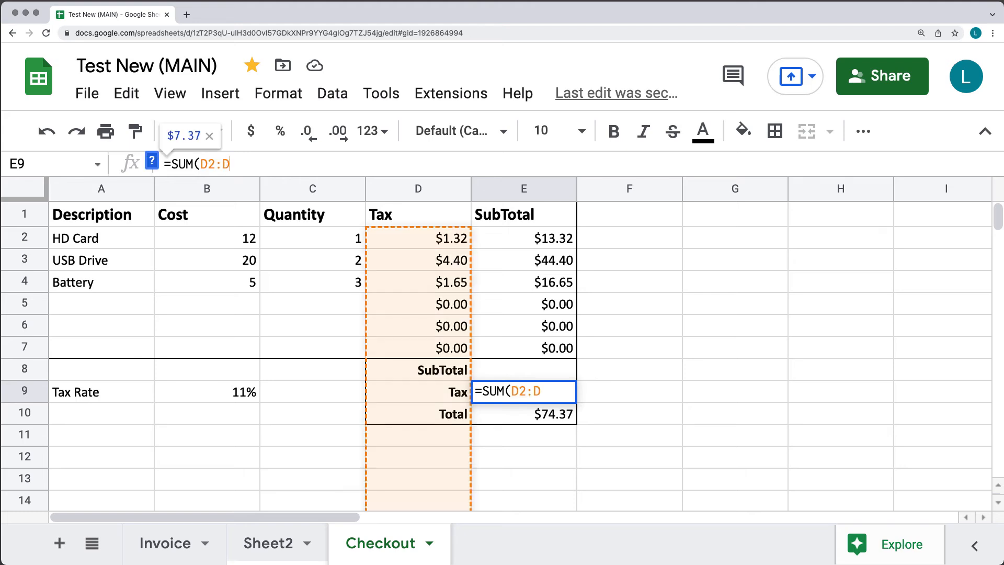
{"action": "key", "text": "Return"}
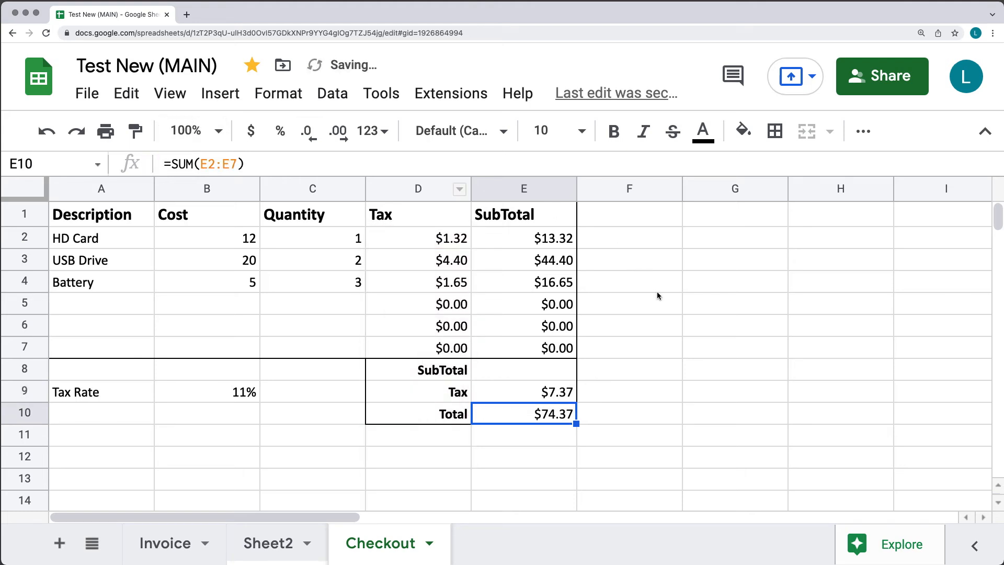
{"action": "left_click", "coordinate": [642, 324]}
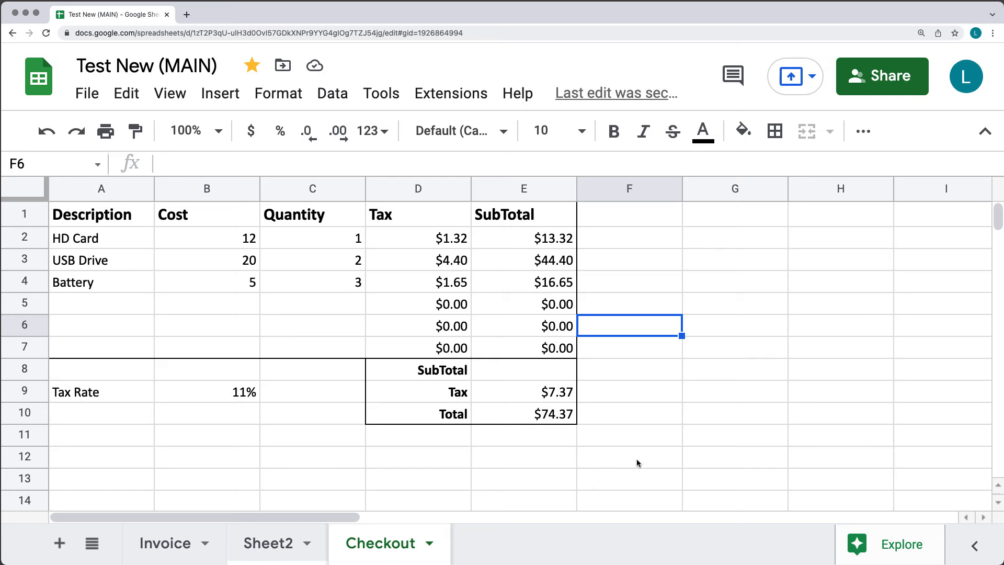
Step: Enter the formula =(E10-E9) in E8 beside the SubTotal label
{"action": "left_click", "coordinate": [523, 372]}
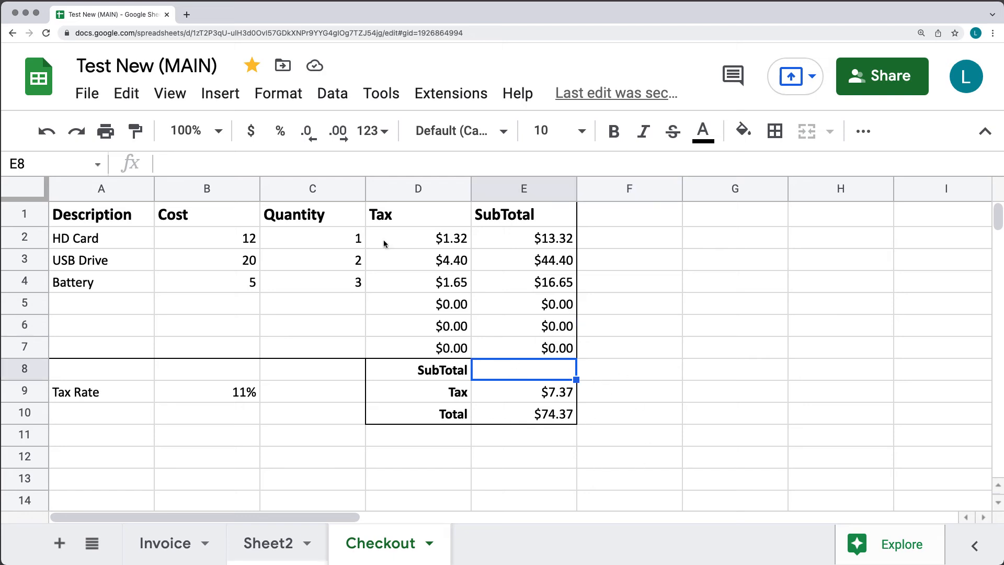
{"action": "left_click", "coordinate": [229, 160]}
{"action": "type", "text": "=("}
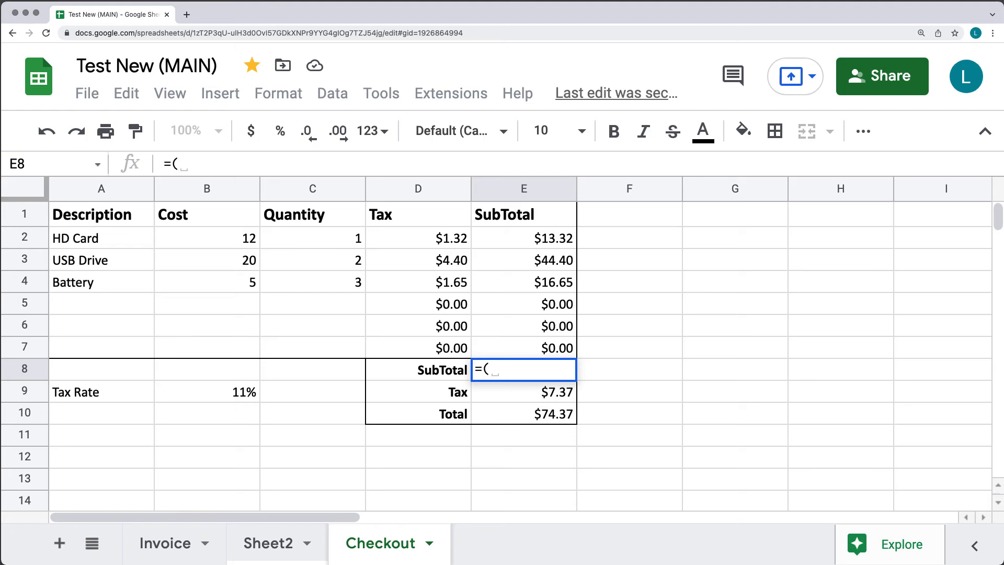
{"action": "type", "text": "E10"}
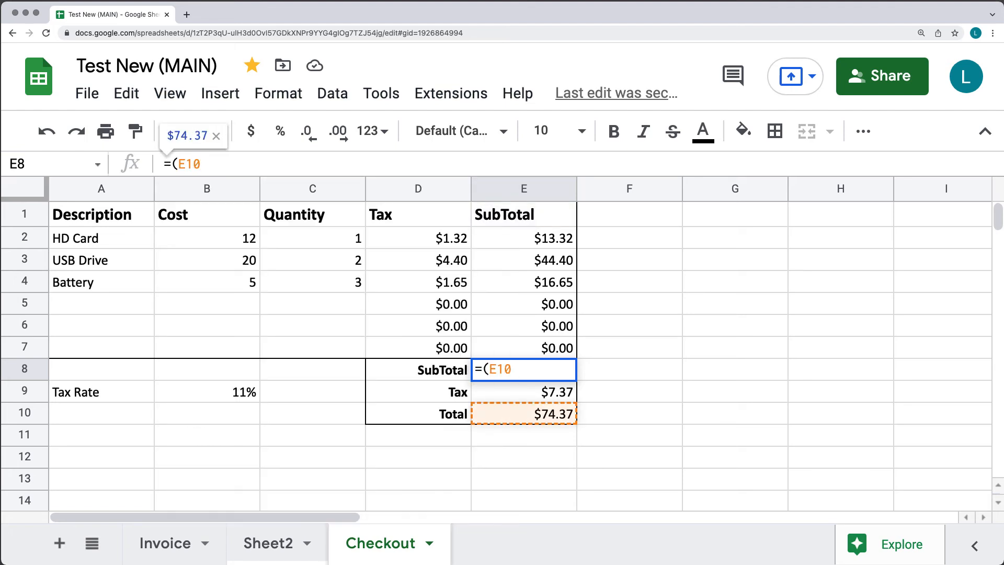
{"action": "type", "text": "-"}
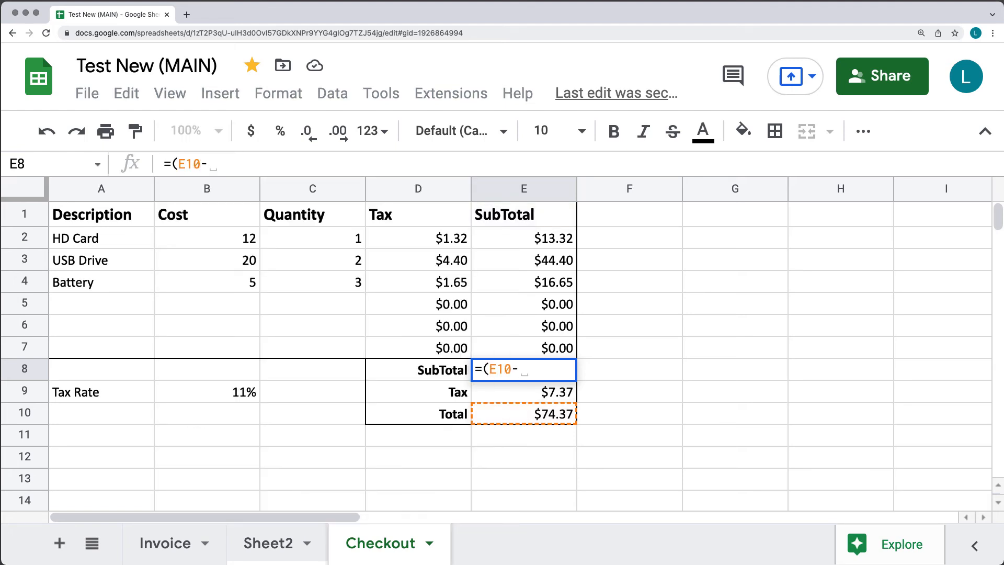
{"action": "type", "text": "E9)"}
{"action": "key", "text": "Return"}
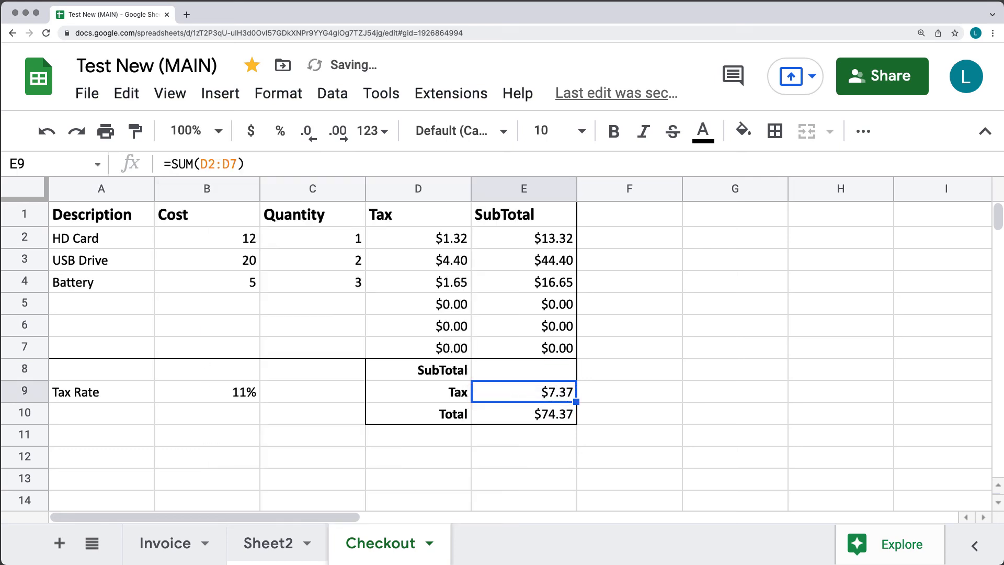
{"action": "left_click", "coordinate": [655, 333]}
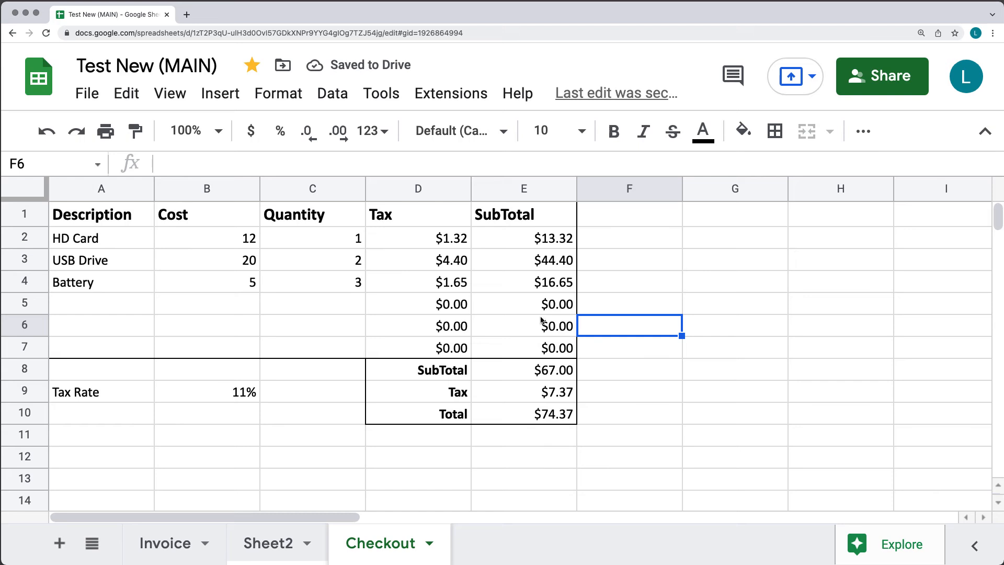
Step: Change the header in E1 to "SubTotal (+tax)" and widen column E slightly to fit it
{"action": "double_click", "coordinate": [549, 218]}
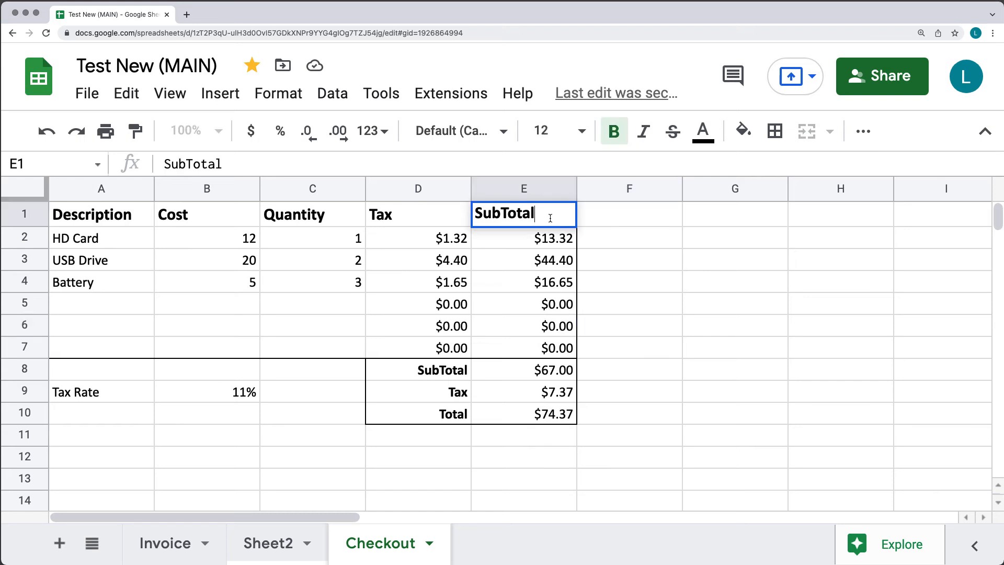
{"action": "type", "text": "(+tax)"}
{"action": "left_click", "coordinate": [798, 314]}
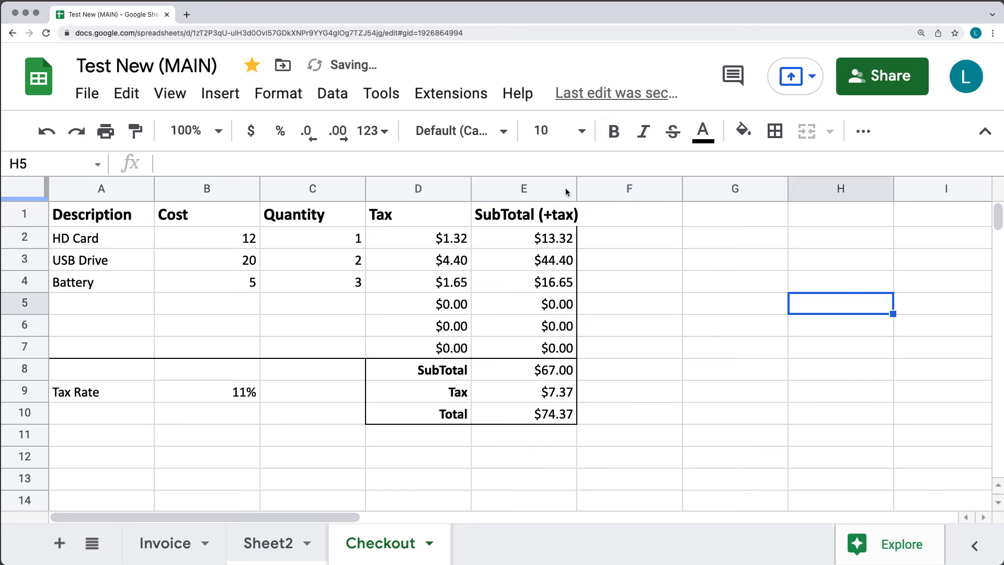
{"action": "left_click_drag", "start_coordinate": [574, 187], "coordinate": [586, 188]}
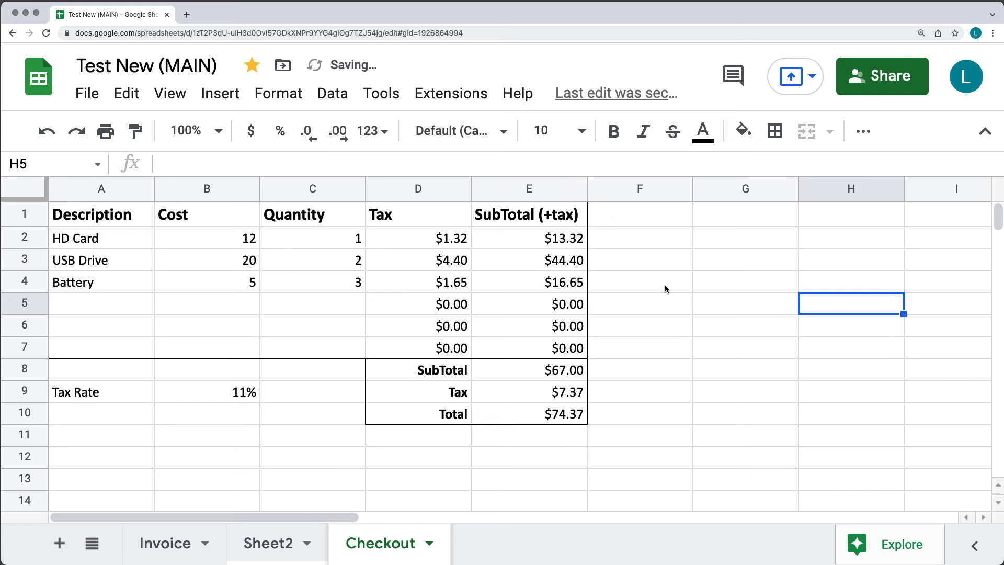
{"action": "left_click", "coordinate": [663, 284]}
Step: Set the font size of the Total label and amount in D10:E10 to 14
{"action": "left_click_drag", "start_coordinate": [413, 419], "coordinate": [528, 414]}
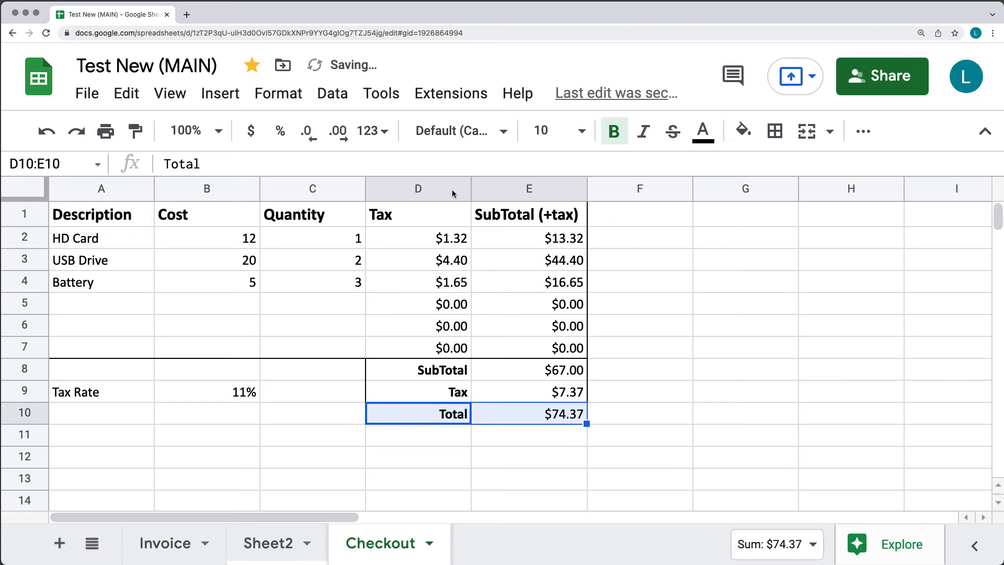
{"action": "left_click", "coordinate": [583, 136]}
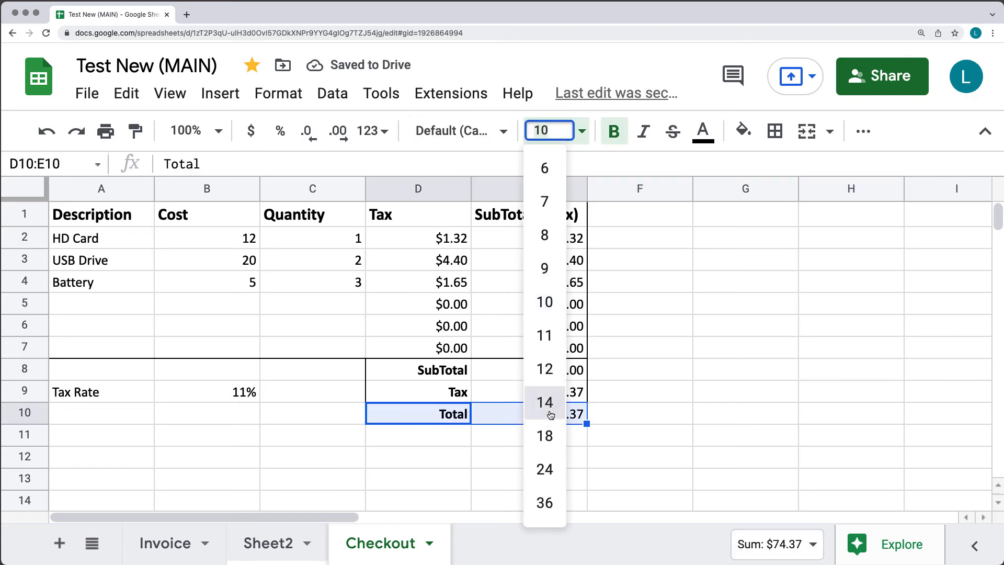
{"action": "left_click", "coordinate": [547, 405]}
{"action": "left_click", "coordinate": [688, 346]}
Step: Set the font size of the SubTotal label and amount in D8:E8 to 8
{"action": "left_click_drag", "start_coordinate": [418, 372], "coordinate": [523, 371]}
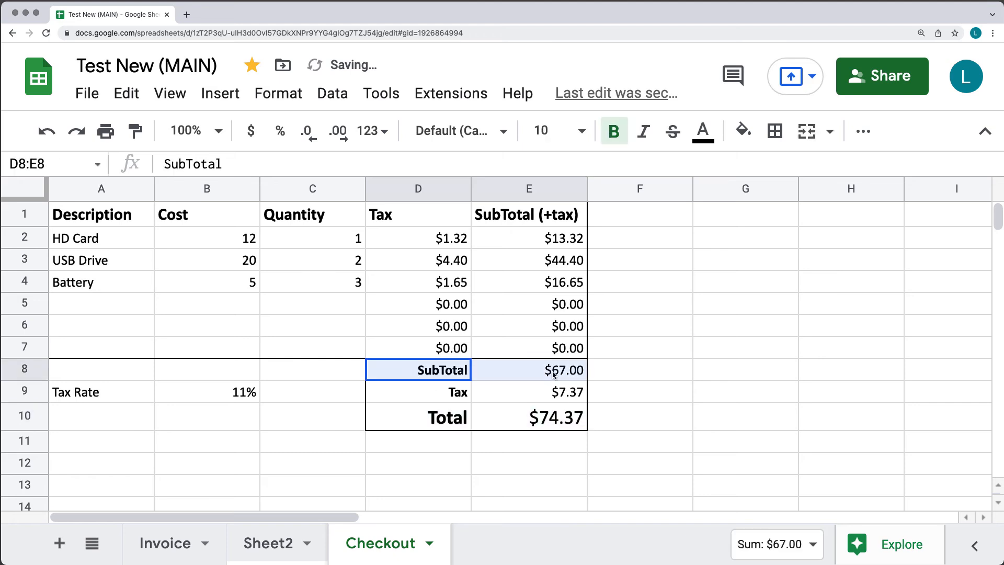
{"action": "left_click", "coordinate": [579, 136]}
{"action": "left_click", "coordinate": [544, 235]}
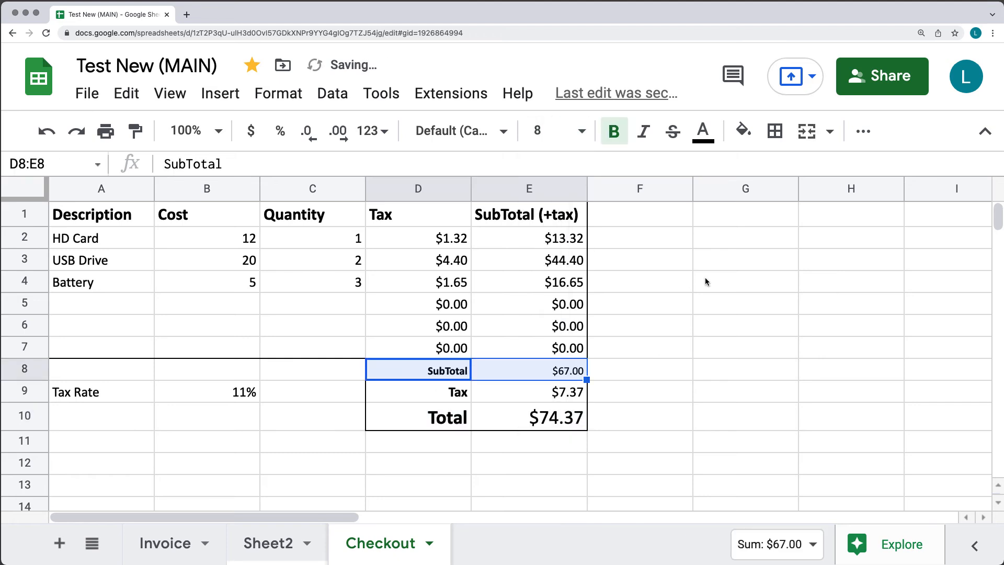
{"action": "left_click", "coordinate": [704, 280]}
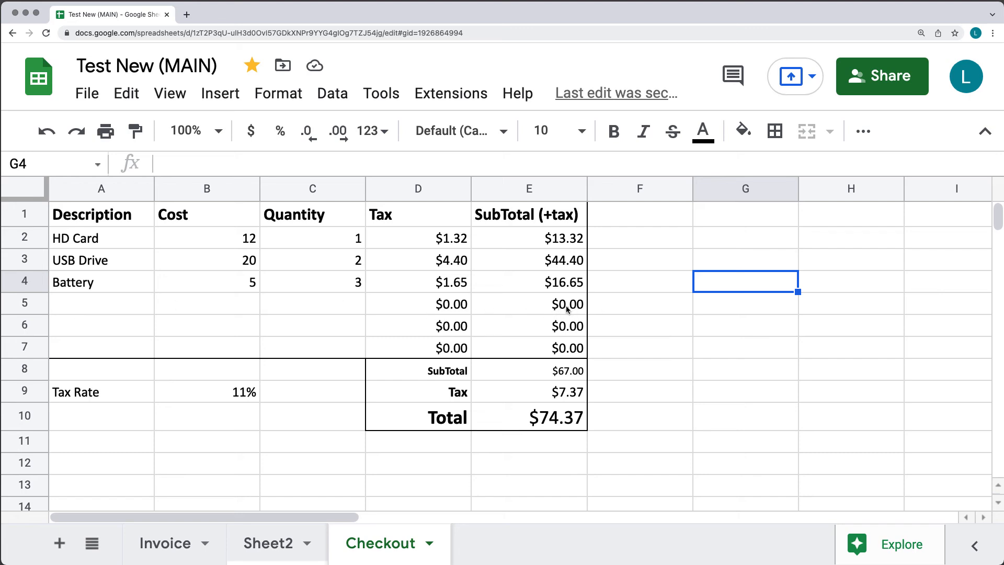
Step: Start a conditional formatting rule for the unused Tax and SubTotal cells D5:E7
{"action": "left_click_drag", "start_coordinate": [567, 305], "coordinate": [419, 355]}
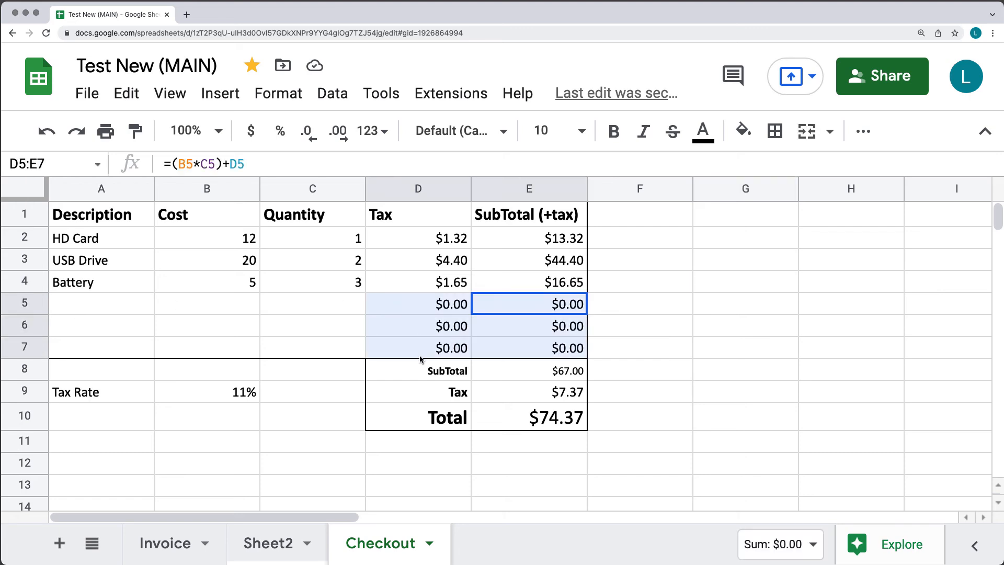
{"action": "left_click", "coordinate": [329, 102]}
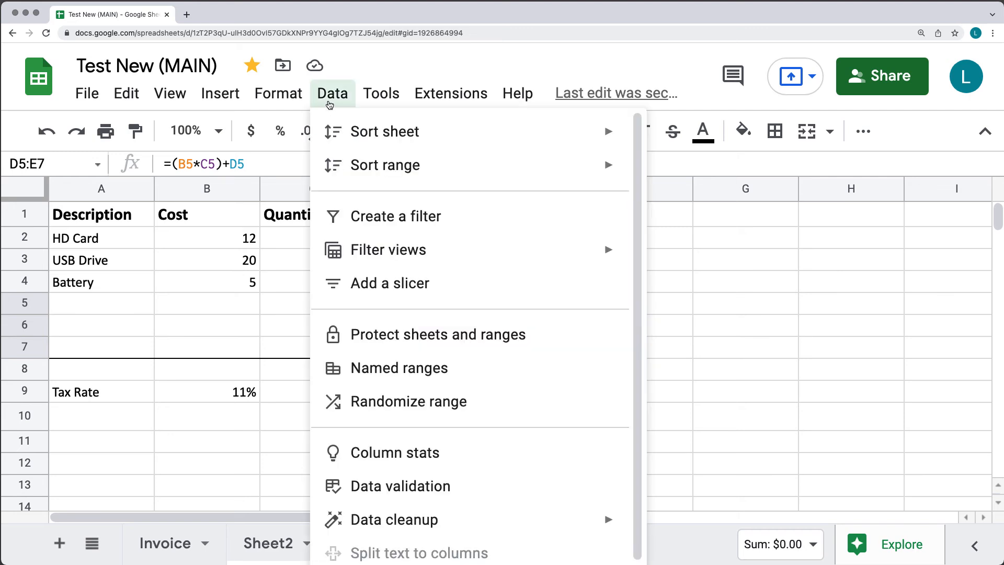
{"action": "mouse_move", "coordinate": [278, 105]}
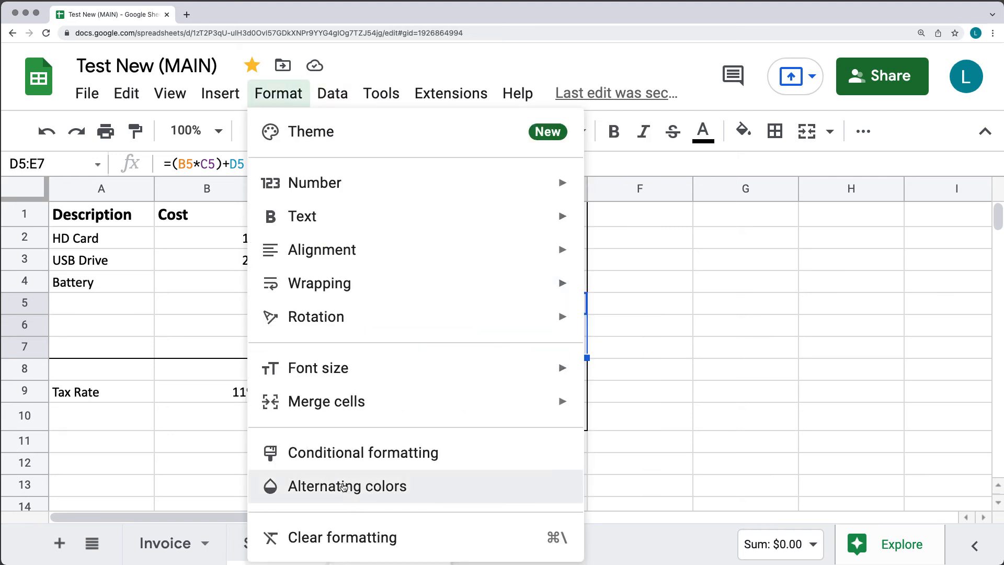
{"action": "left_click", "coordinate": [337, 453]}
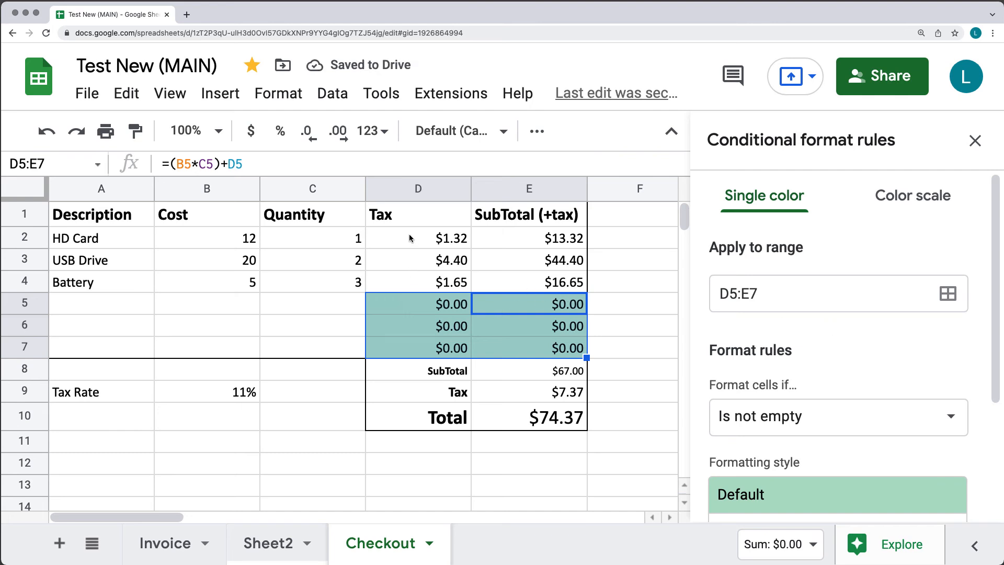
Step: Change the range of the conditional formatting rule to D2:E7
{"action": "left_click_drag", "start_coordinate": [410, 238], "coordinate": [528, 356]}
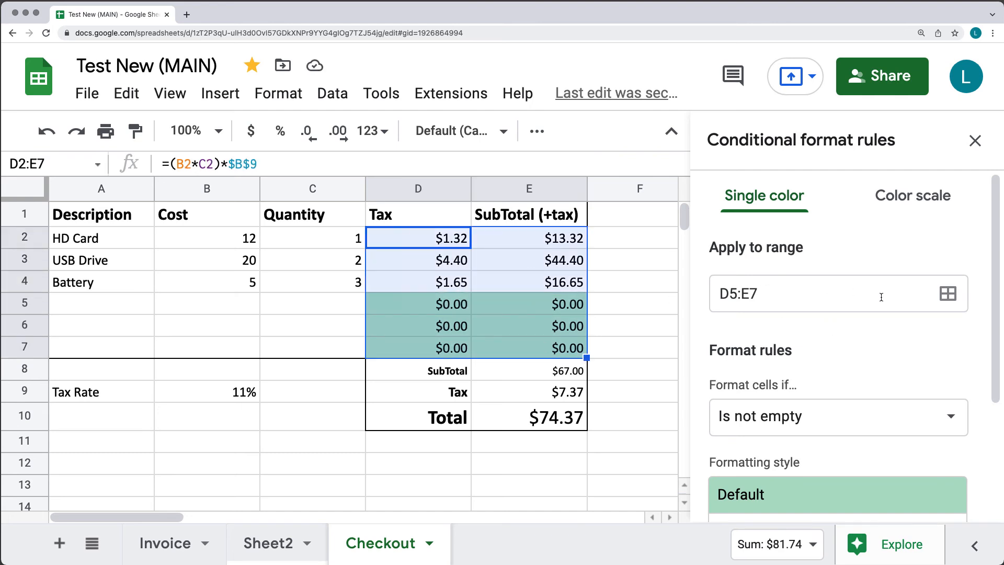
{"action": "left_click", "coordinate": [954, 298]}
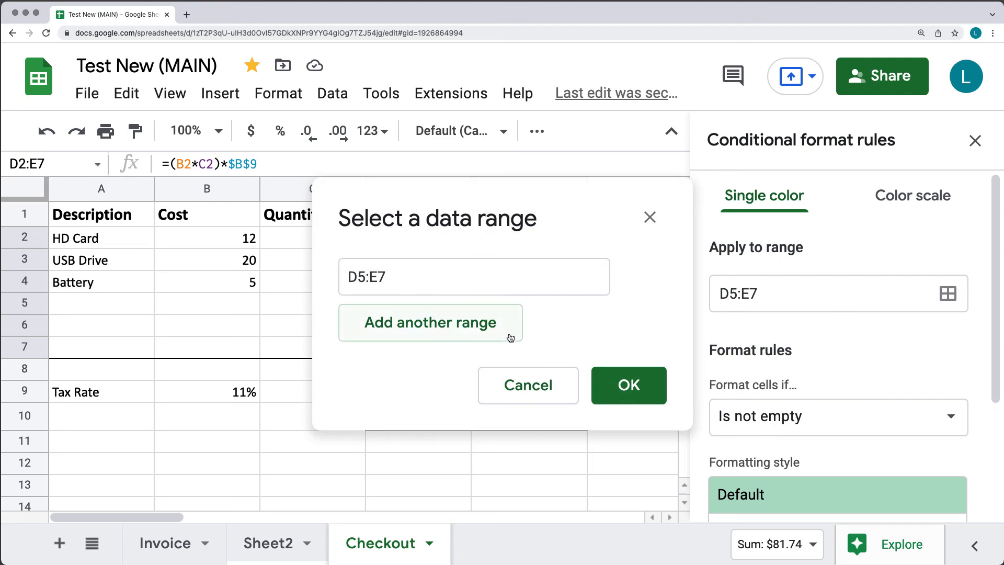
{"action": "left_click", "coordinate": [418, 271]}
{"action": "key", "text": "BackSpace"}
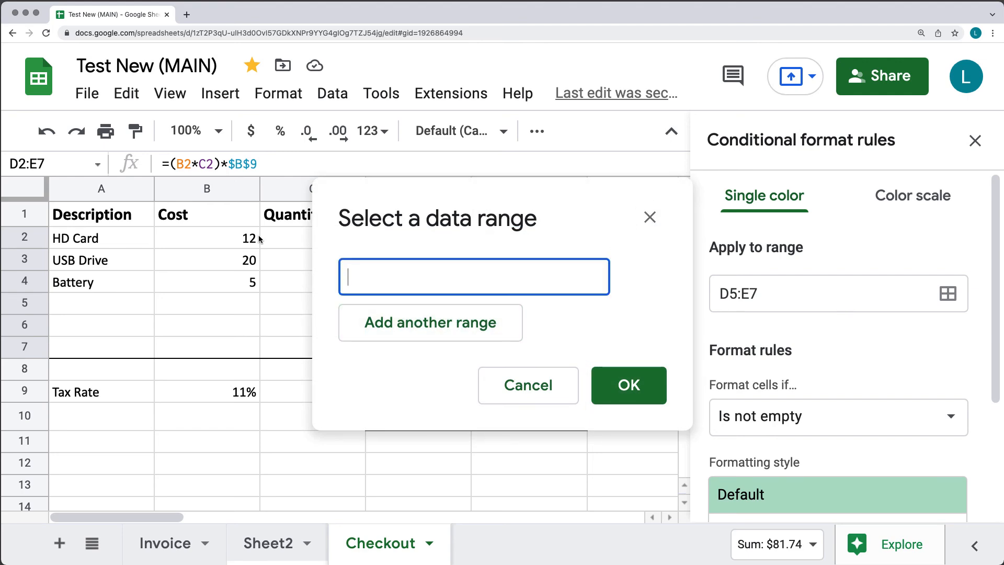
{"action": "left_click", "coordinate": [411, 242]}
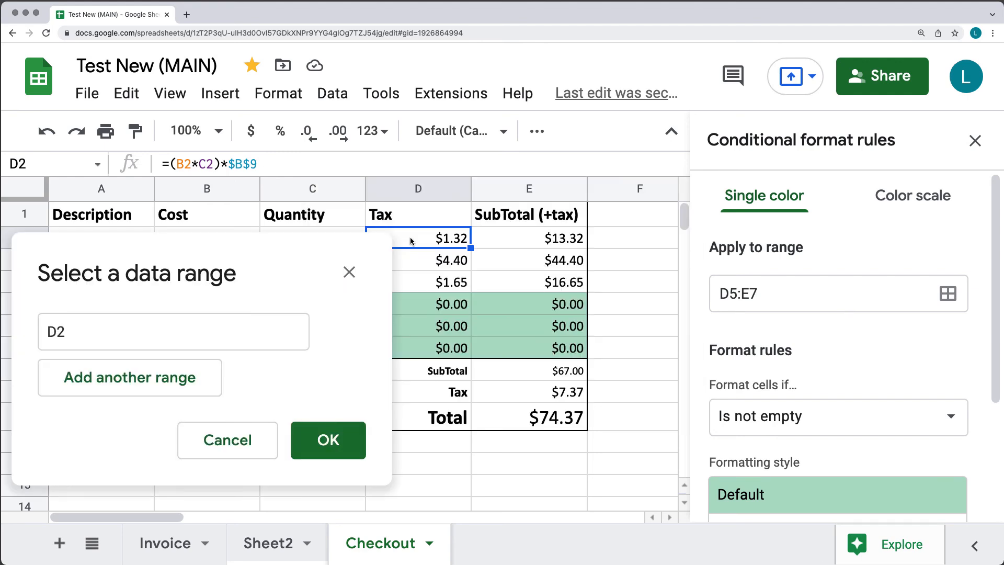
{"action": "left_click_drag", "start_coordinate": [411, 242], "coordinate": [545, 351]}
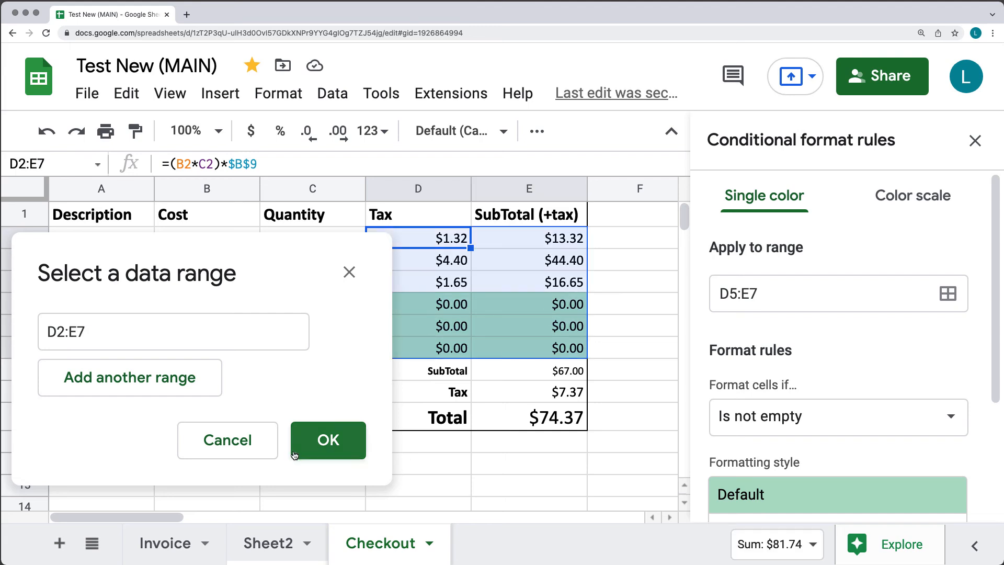
{"action": "left_click", "coordinate": [331, 443]}
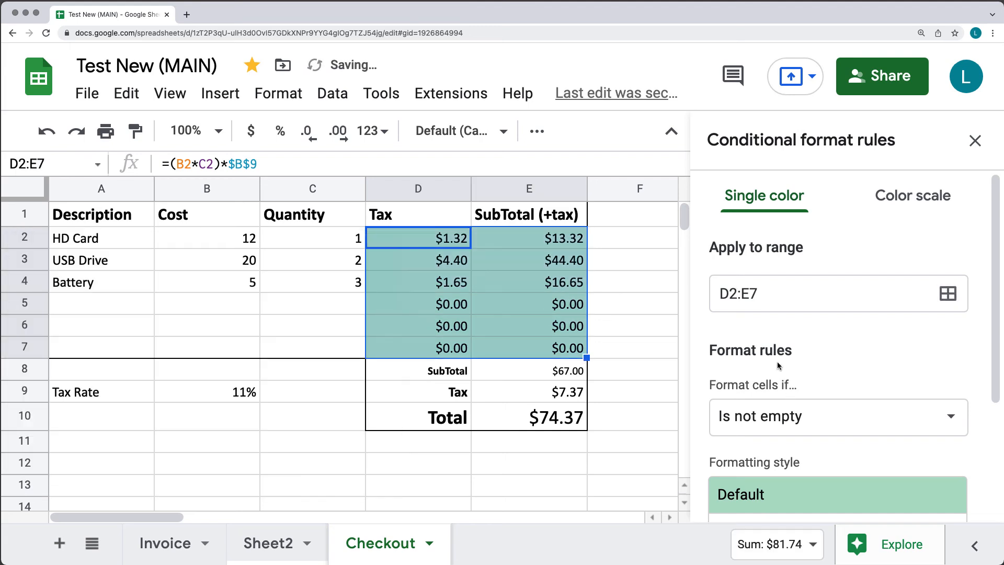
Step: Set the rule's condition to format cells if the value is equal to 0
{"action": "scroll", "coordinate": [798, 354], "scroll_direction": "down", "scroll_amount": 1}
{"action": "left_click", "coordinate": [749, 409]}
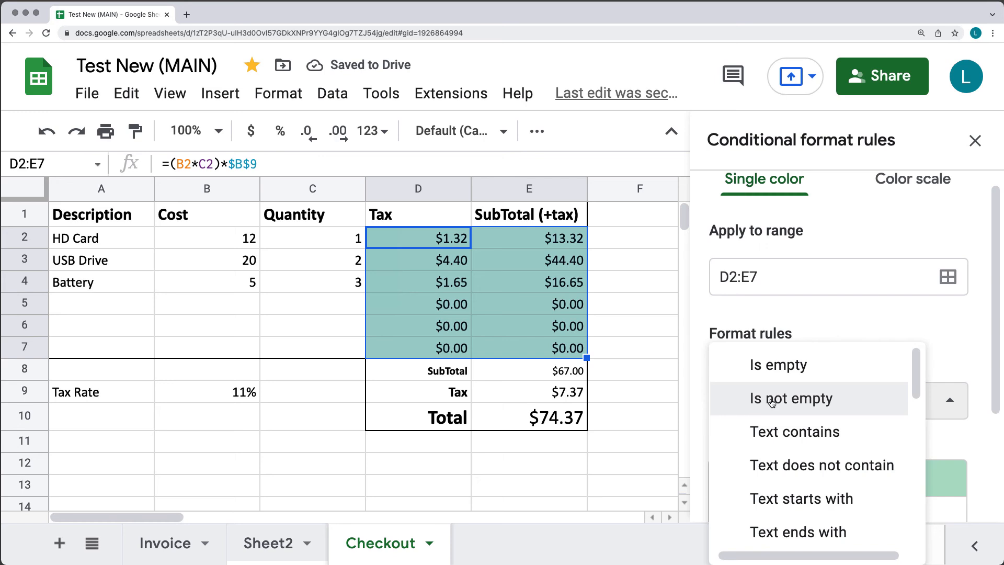
{"action": "scroll", "coordinate": [789, 413], "scroll_direction": "down", "scroll_amount": 6}
{"action": "left_click", "coordinate": [794, 475]}
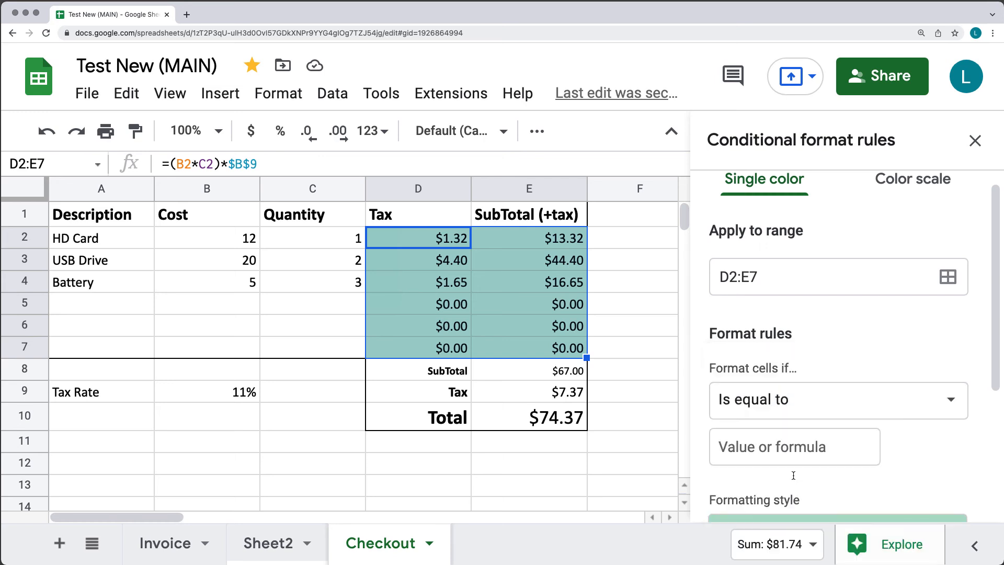
{"action": "left_click", "coordinate": [787, 448]}
{"action": "type", "text": "0"}
{"action": "scroll", "coordinate": [914, 419], "scroll_direction": "down", "scroll_amount": 3}
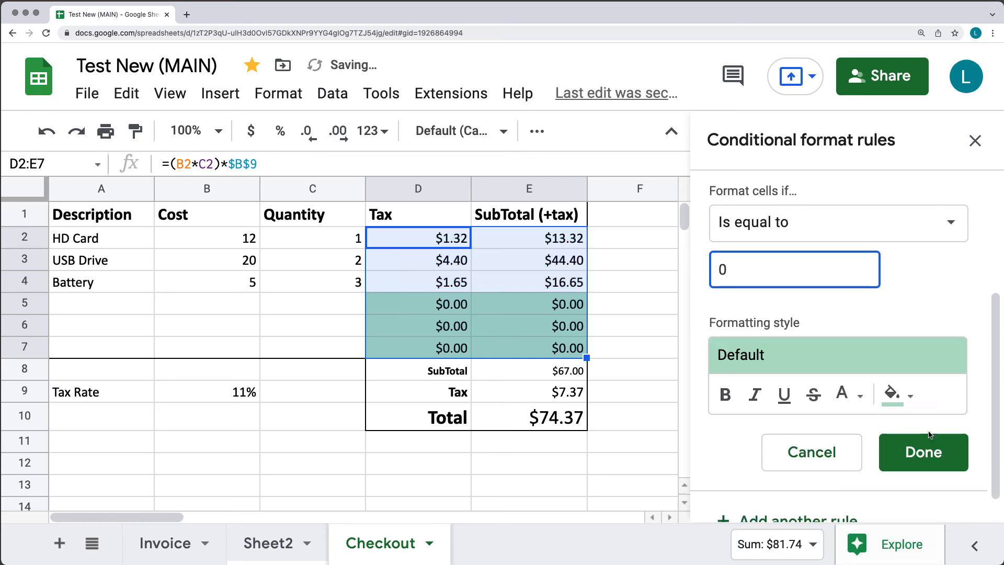
Step: Style the zero-value conditional formatting rule with white text and a white fill, and save the rule
{"action": "left_click", "coordinate": [856, 396]}
{"action": "left_click", "coordinate": [857, 396]}
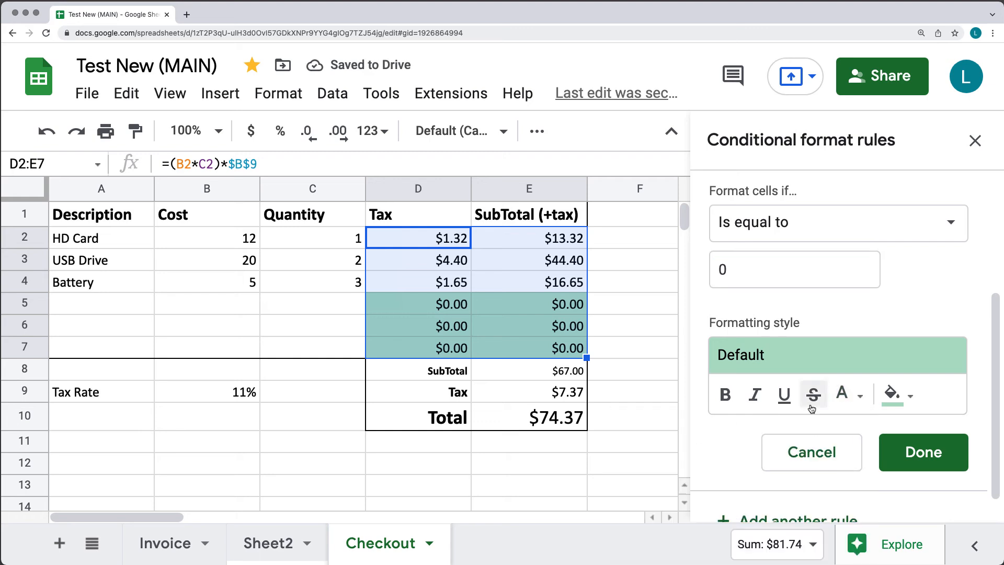
{"action": "left_click", "coordinate": [843, 397]}
{"action": "left_click", "coordinate": [659, 457]}
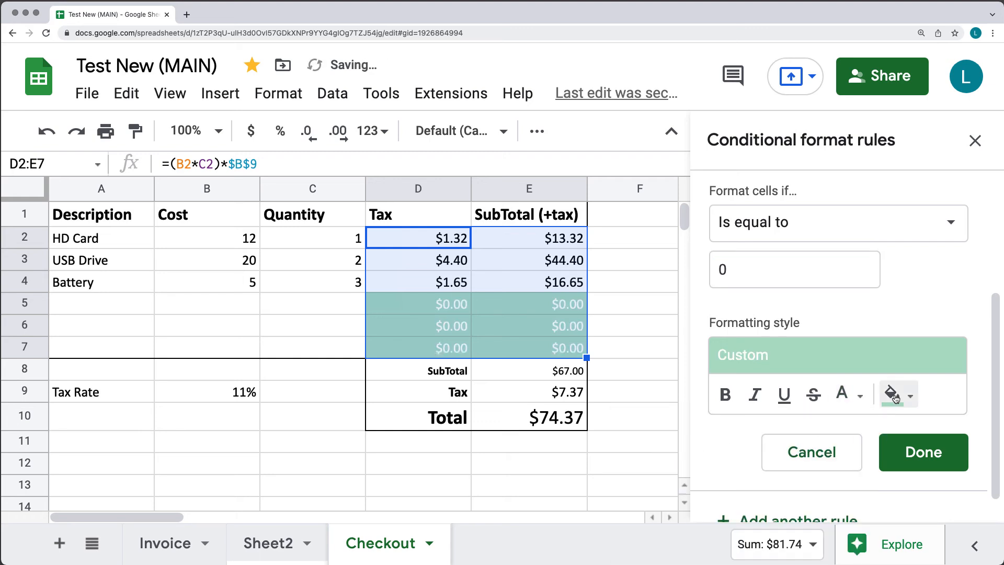
{"action": "left_click", "coordinate": [893, 395]}
{"action": "left_click", "coordinate": [708, 457]}
{"action": "left_click", "coordinate": [619, 367]}
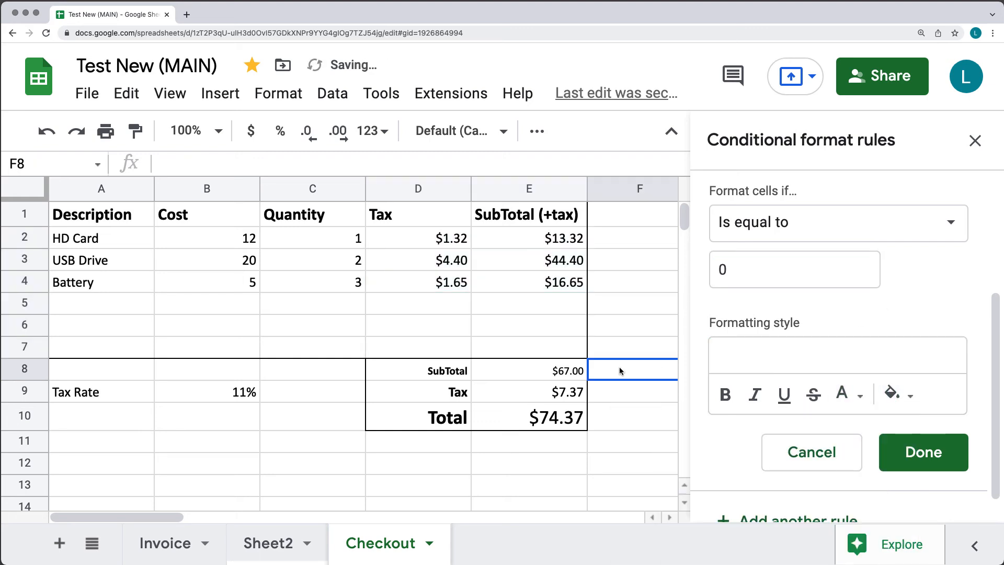
{"action": "left_click", "coordinate": [901, 451]}
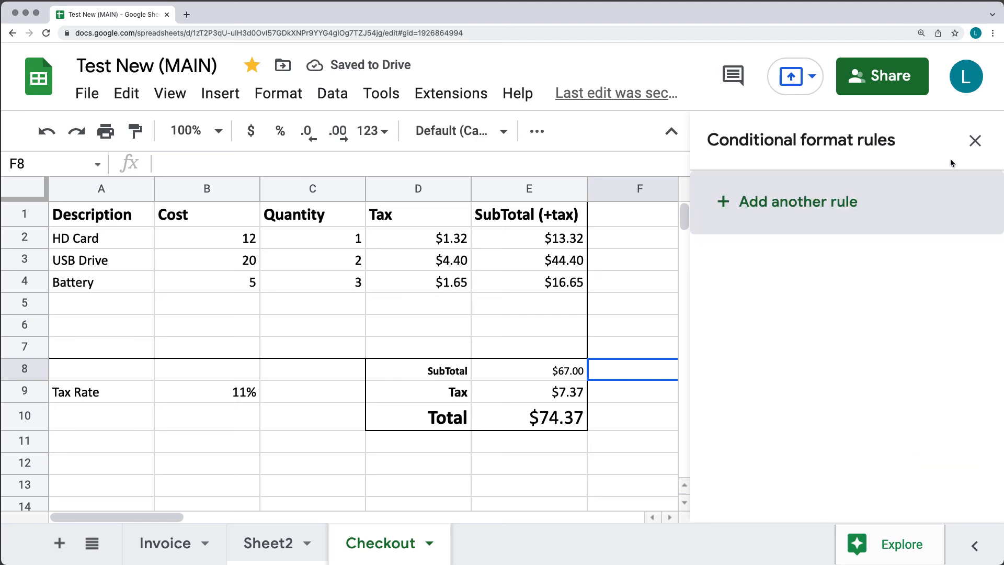
{"action": "left_click", "coordinate": [974, 140]}
{"action": "left_click", "coordinate": [603, 328]}
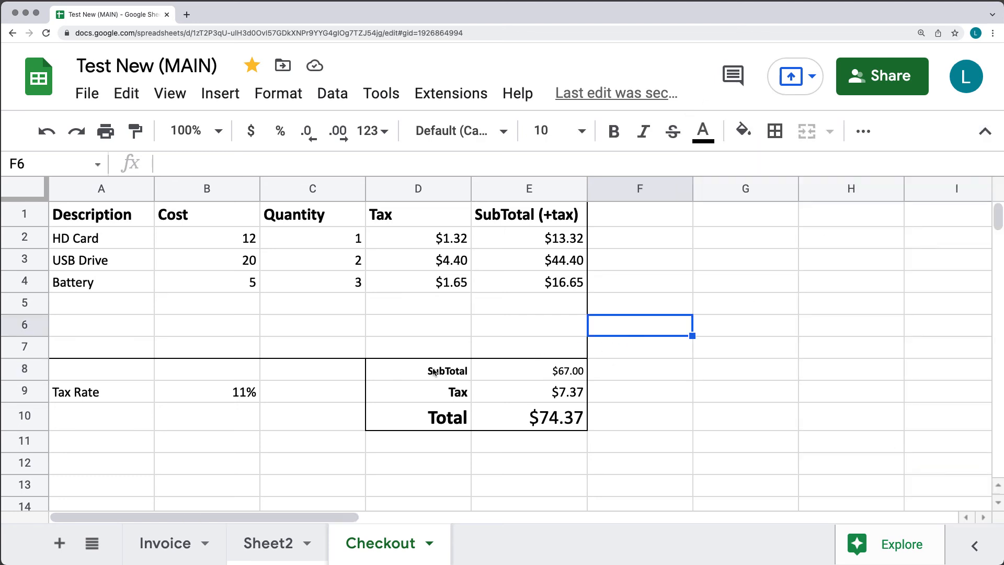
Step: Copy the Battery item's description, cost and quantity from A4:C4 into row 5 and rename the copy Battery V2
{"action": "left_click_drag", "start_coordinate": [80, 285], "coordinate": [292, 284]}
{"action": "key", "text": "ctrl+c"}
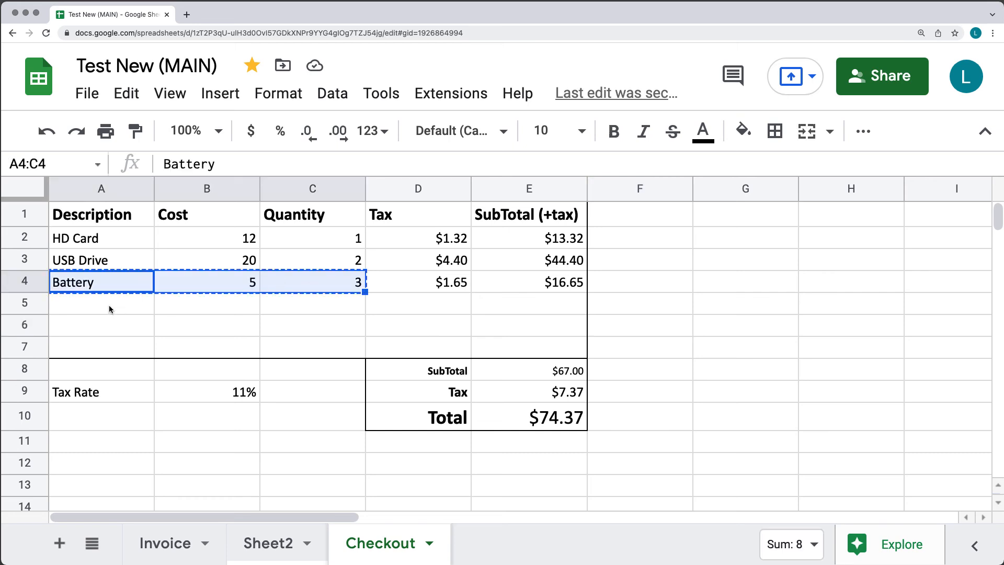
{"action": "left_click", "coordinate": [109, 305]}
{"action": "key", "text": "ctrl+v"}
{"action": "left_click", "coordinate": [231, 167]}
{"action": "type", "text": "V2"}
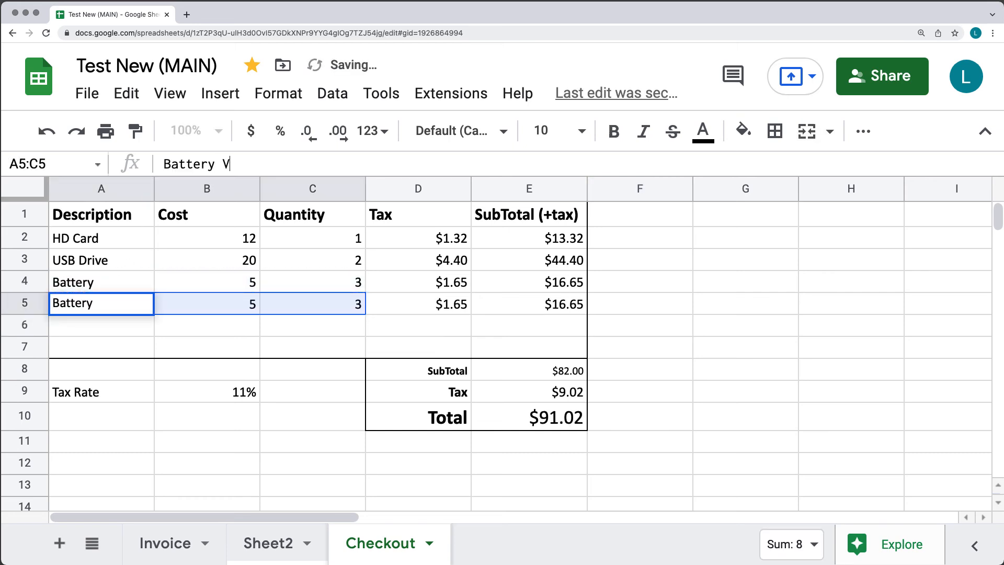
{"action": "left_click", "coordinate": [245, 334]}
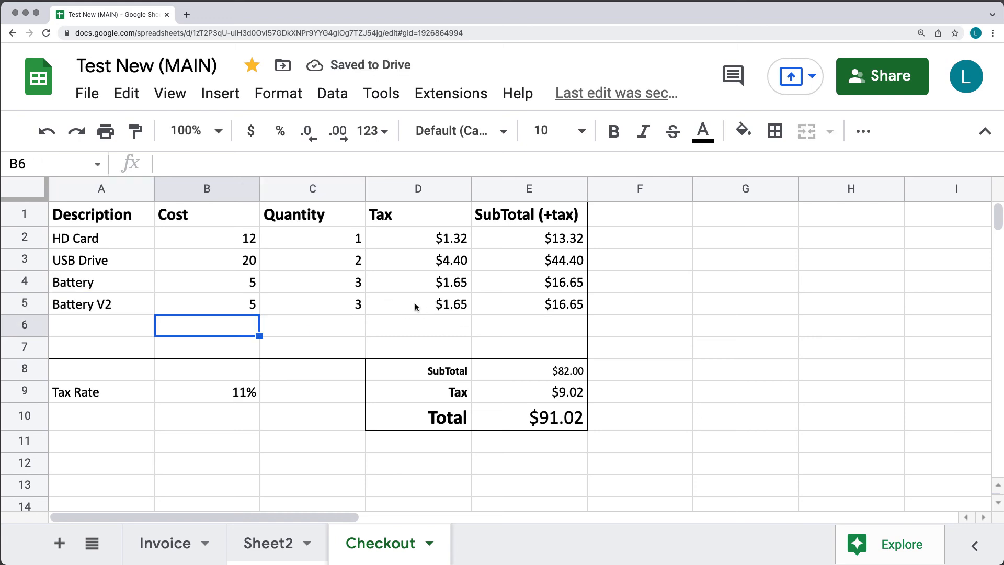
Step: Set the cost of Battery V2 in B5 to 4.44
{"action": "left_click", "coordinate": [245, 308]}
{"action": "double_click", "coordinate": [250, 309]}
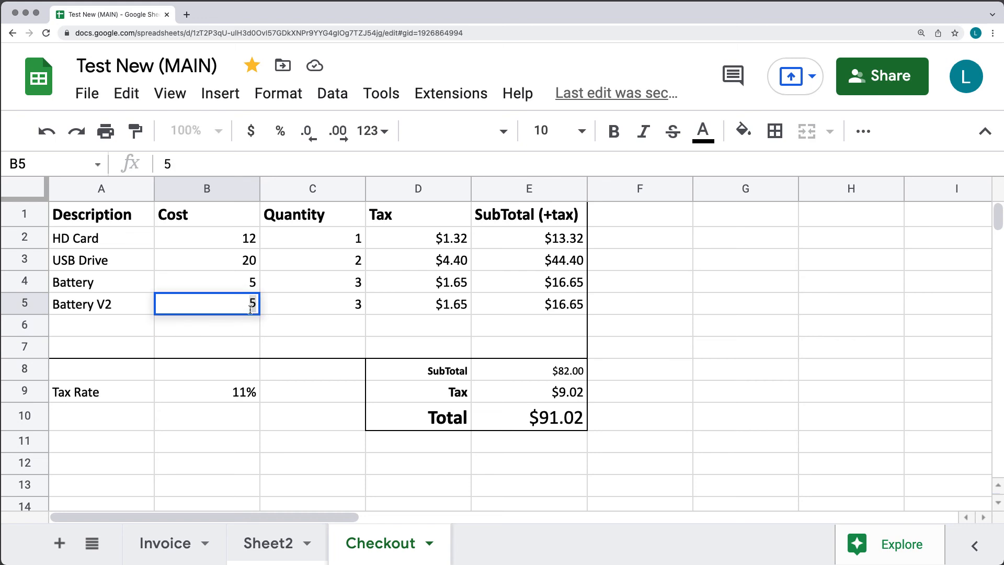
{"action": "type", "text": "4.44"}
{"action": "left_click", "coordinate": [274, 353]}
Step: Format the Cost cells B2:B7 as dollar currency with two decimals
{"action": "left_click_drag", "start_coordinate": [230, 248], "coordinate": [227, 347]}
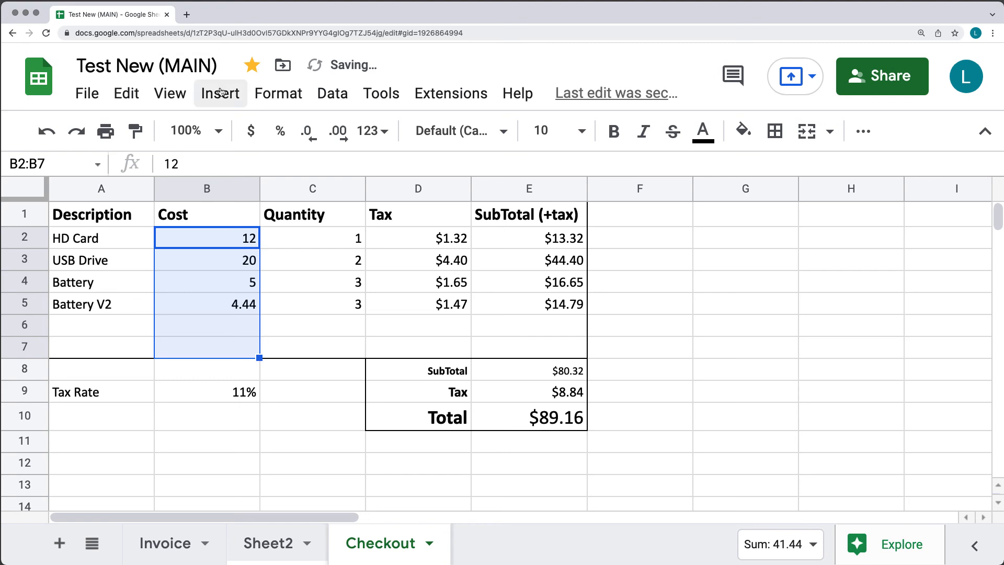
{"action": "left_click", "coordinate": [273, 94]}
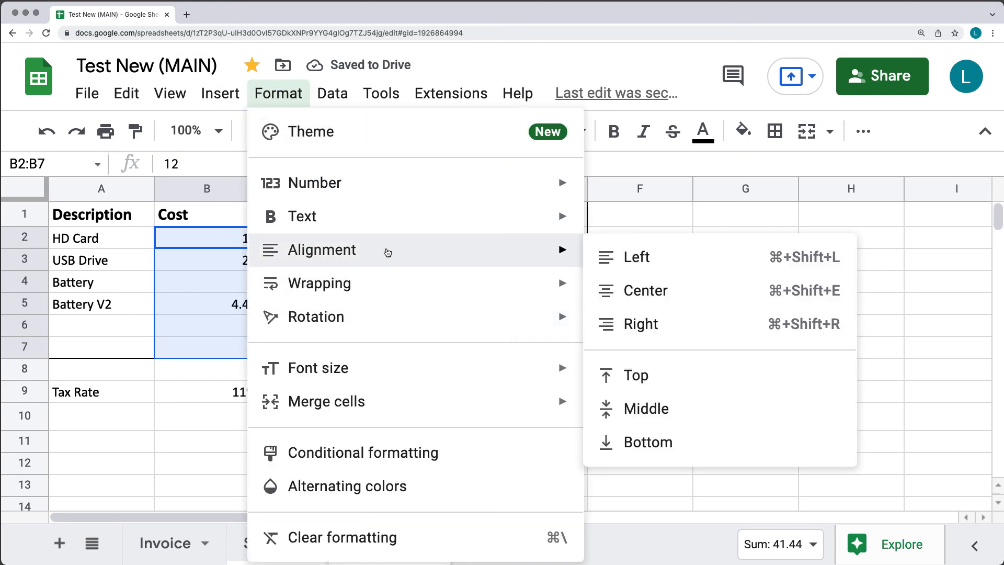
{"action": "mouse_move", "coordinate": [392, 195]}
{"action": "left_click", "coordinate": [737, 393]}
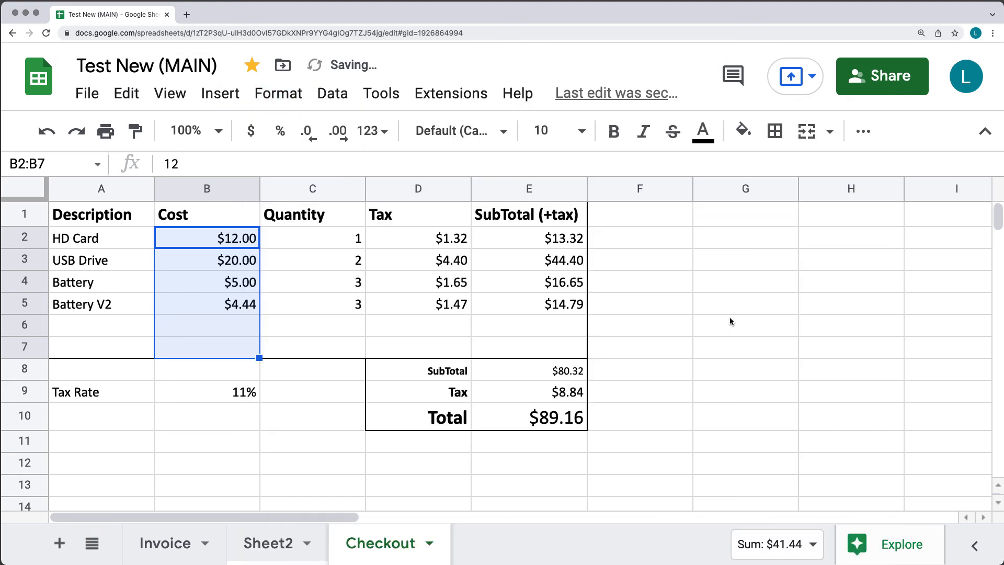
{"action": "left_click", "coordinate": [731, 323]}
Step: Set the quantity of Battery V2 in C5 to 8
{"action": "double_click", "coordinate": [353, 309]}
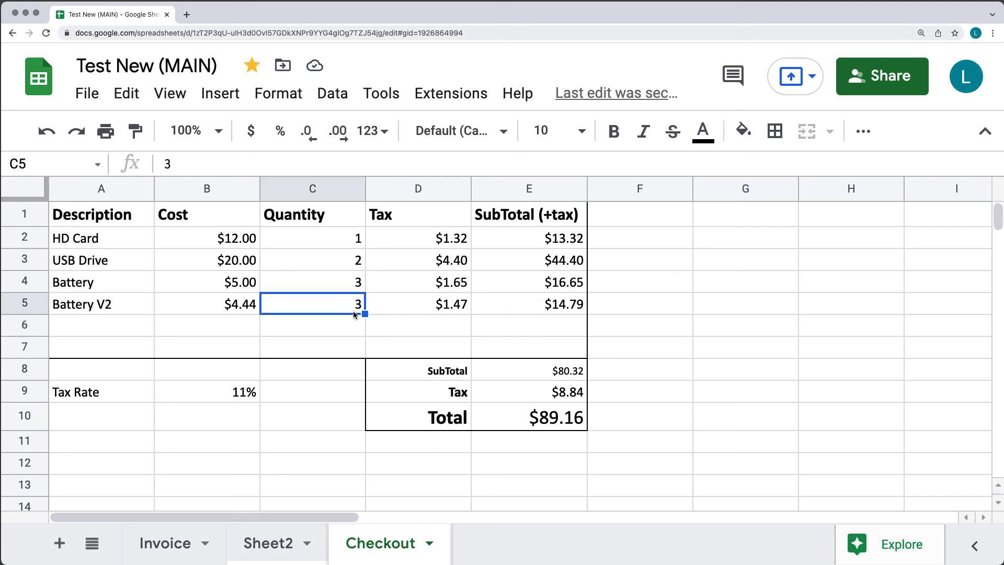
{"action": "double_click", "coordinate": [359, 302]}
{"action": "type", "text": "8"}
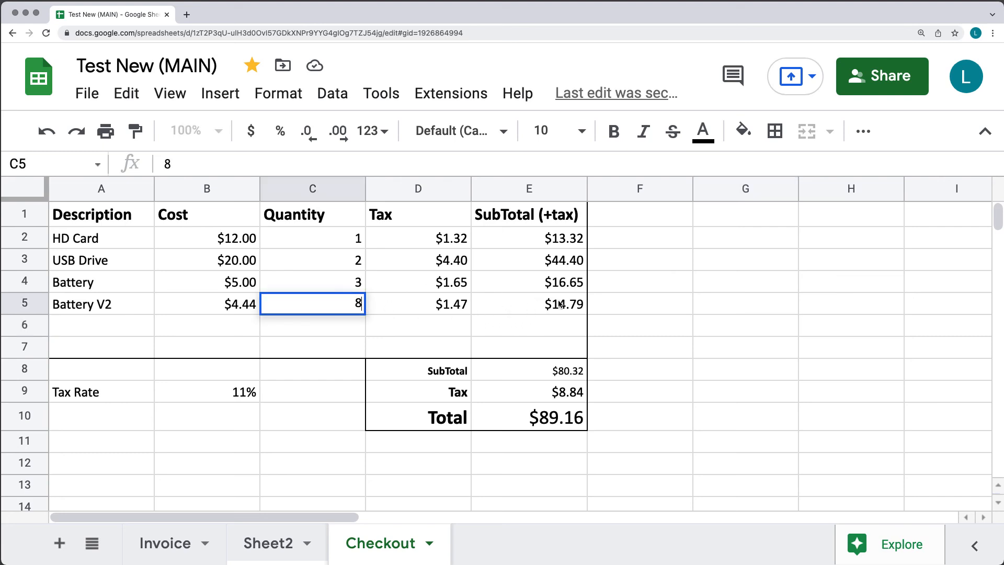
{"action": "left_click", "coordinate": [681, 300]}
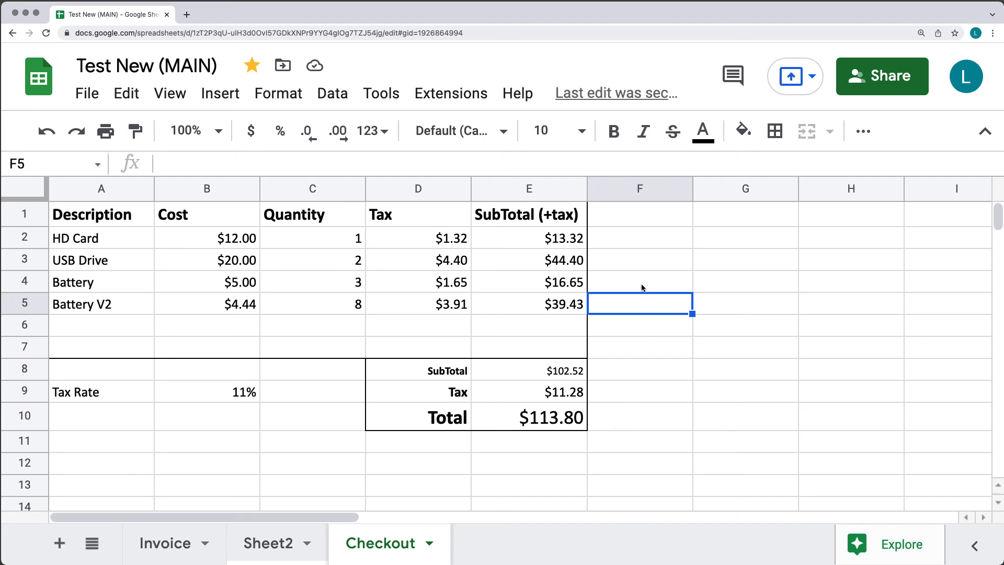
Step: Change the tax rate in B9 to 9%
{"action": "left_click", "coordinate": [236, 397]}
{"action": "double_click", "coordinate": [236, 398]}
{"action": "double_click", "coordinate": [238, 392]}
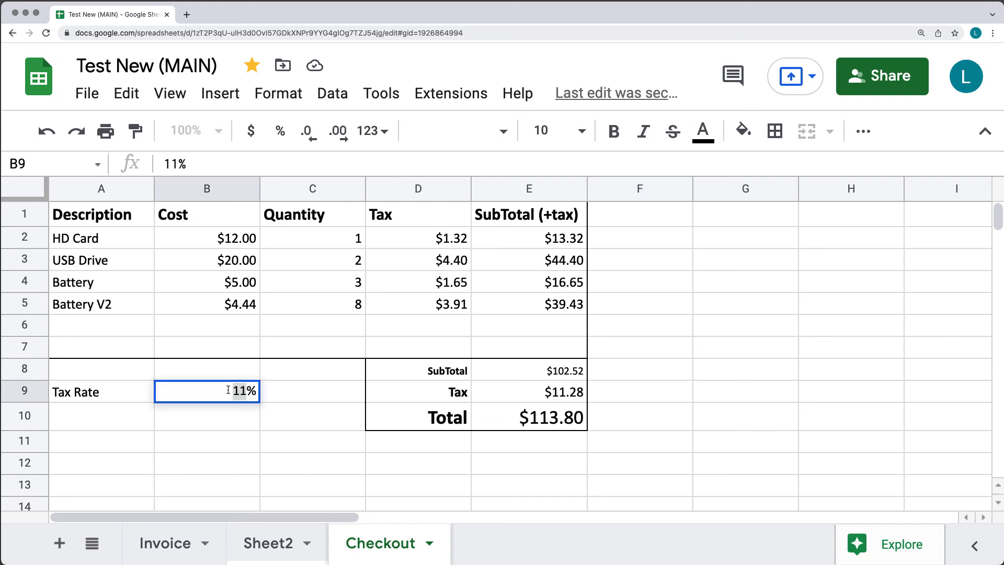
{"action": "type", "text": "9"}
{"action": "left_click", "coordinate": [293, 428]}
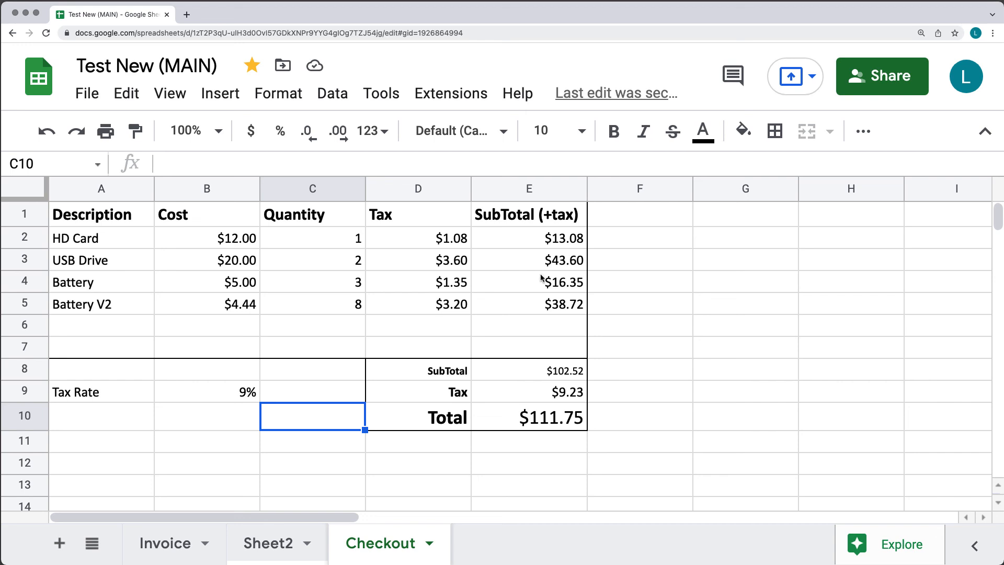
{"action": "left_click", "coordinate": [469, 239]}
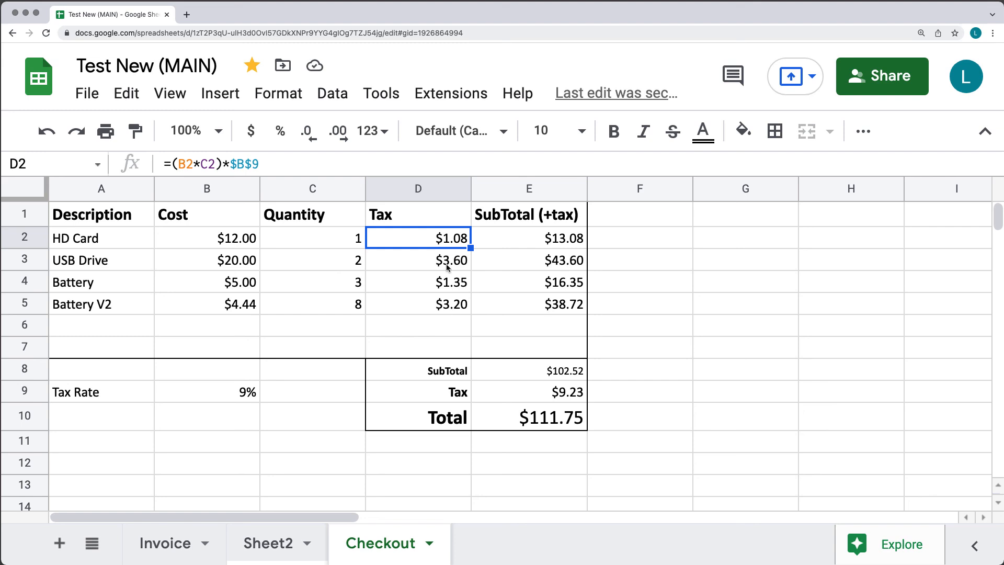
Step: Make the Tax Rate label and value in A9:B9 bold and red
{"action": "left_click_drag", "start_coordinate": [101, 392], "coordinate": [207, 392]}
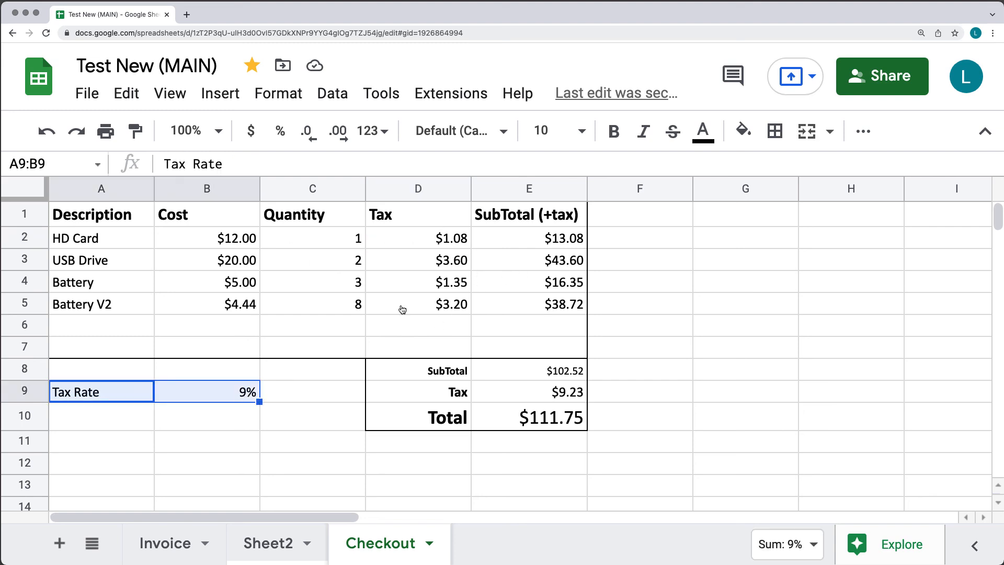
{"action": "left_click", "coordinate": [614, 131]}
{"action": "left_click", "coordinate": [706, 135]}
{"action": "left_click", "coordinate": [744, 333]}
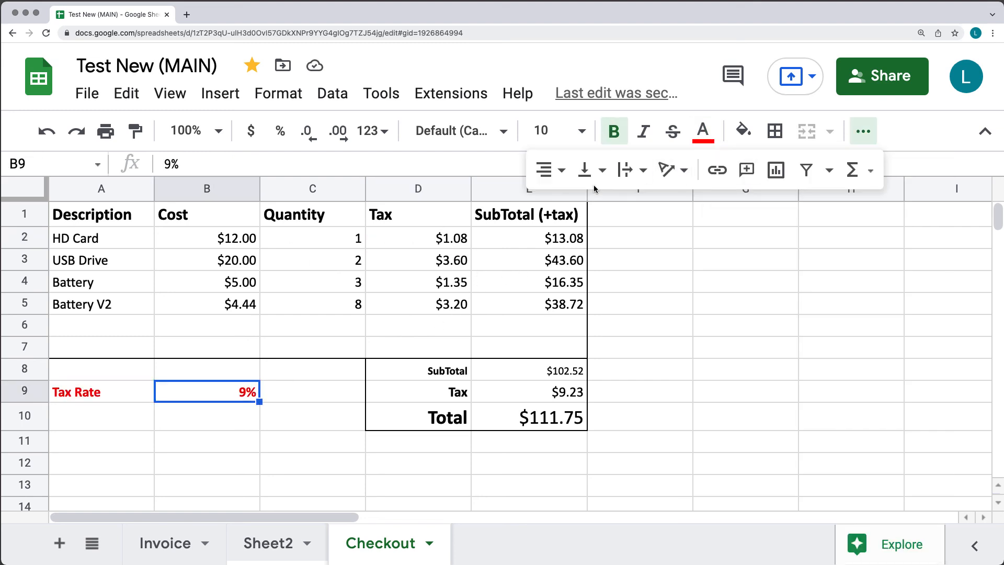
Step: Left-align the tax rate value in B9 and right-align the Tax Rate label in A9
{"action": "left_click", "coordinate": [549, 169]}
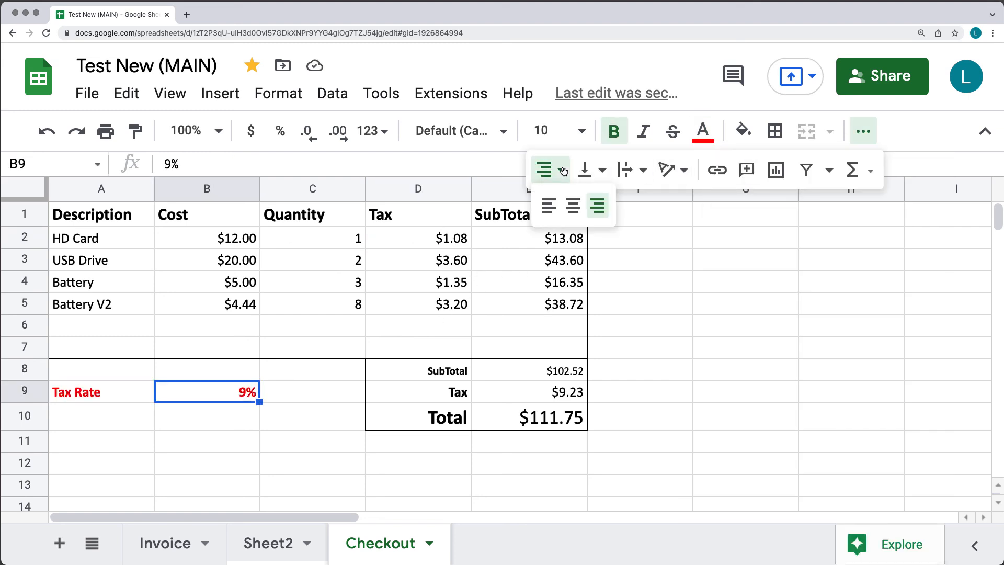
{"action": "left_click", "coordinate": [545, 204]}
{"action": "left_click", "coordinate": [99, 391]}
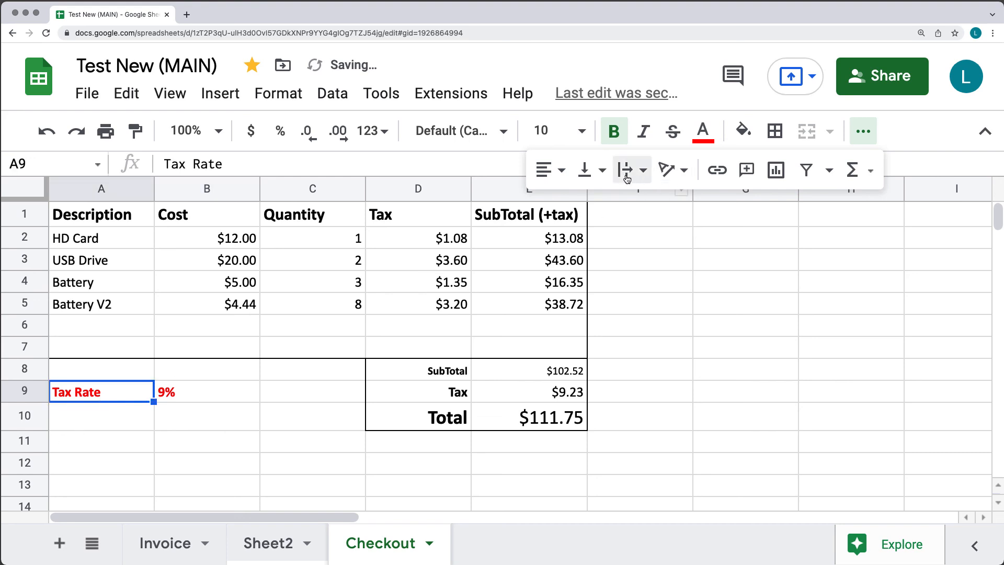
{"action": "left_click", "coordinate": [548, 170]}
{"action": "left_click", "coordinate": [596, 205]}
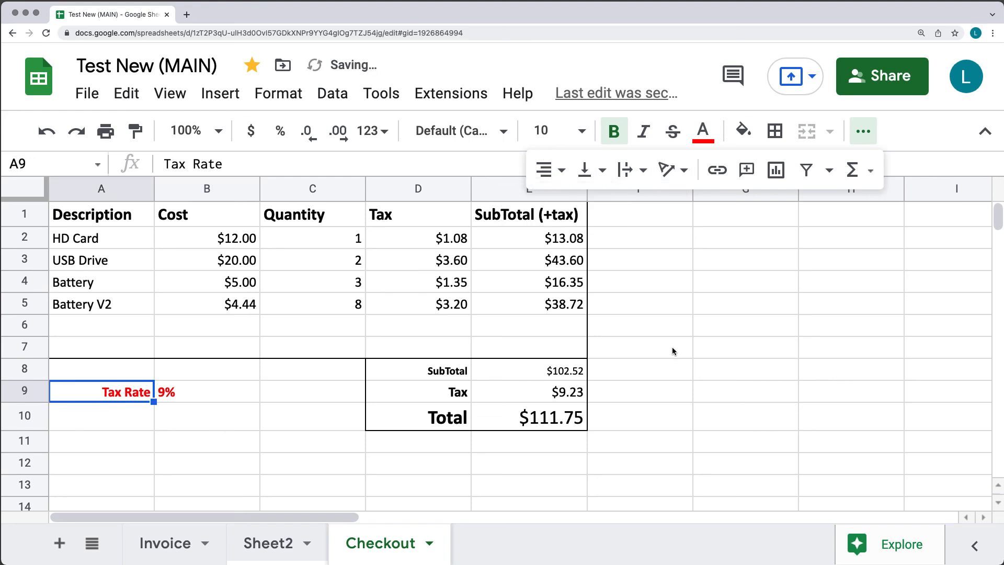
{"action": "left_click", "coordinate": [674, 347]}
Step: Add an outer border around the Tax Rate label and value in A9:B9
{"action": "left_click_drag", "start_coordinate": [126, 392], "coordinate": [219, 397]}
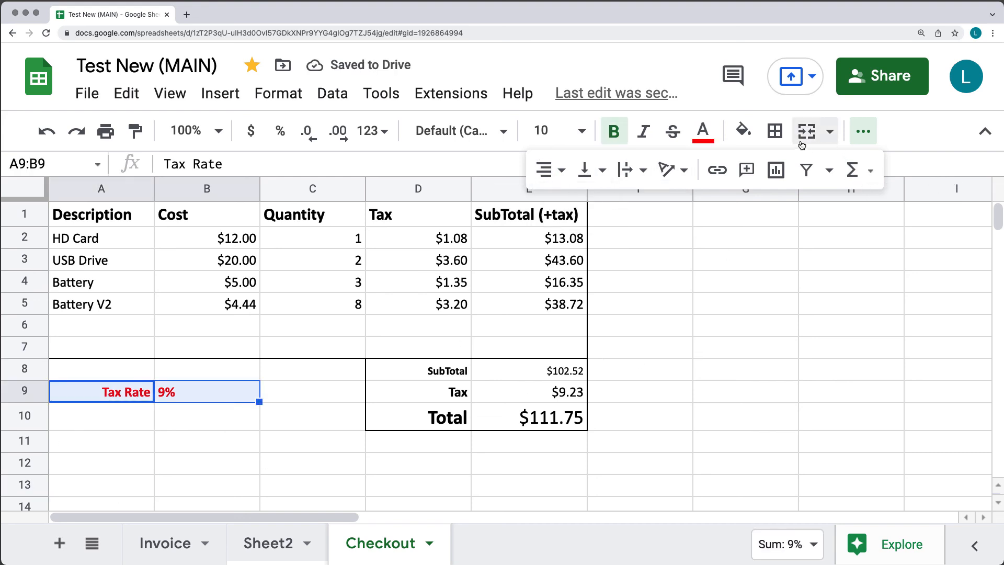
{"action": "left_click", "coordinate": [774, 130]}
{"action": "left_click", "coordinate": [896, 172]}
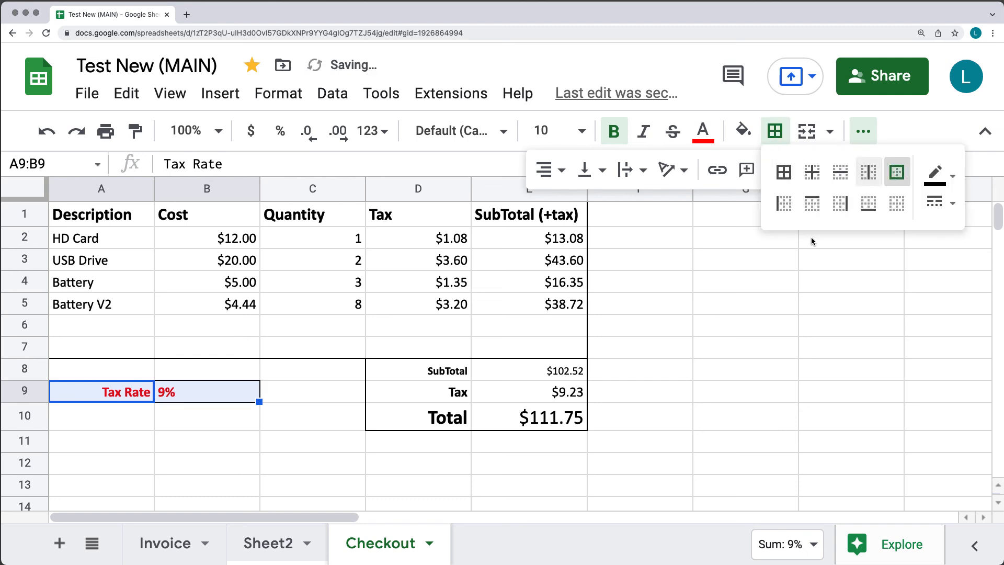
{"action": "left_click", "coordinate": [238, 418]}
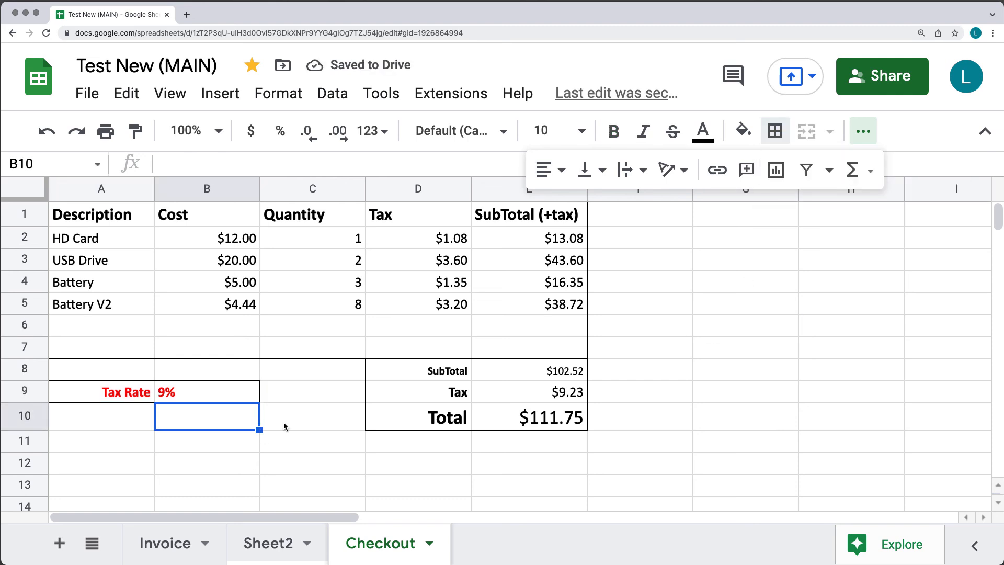